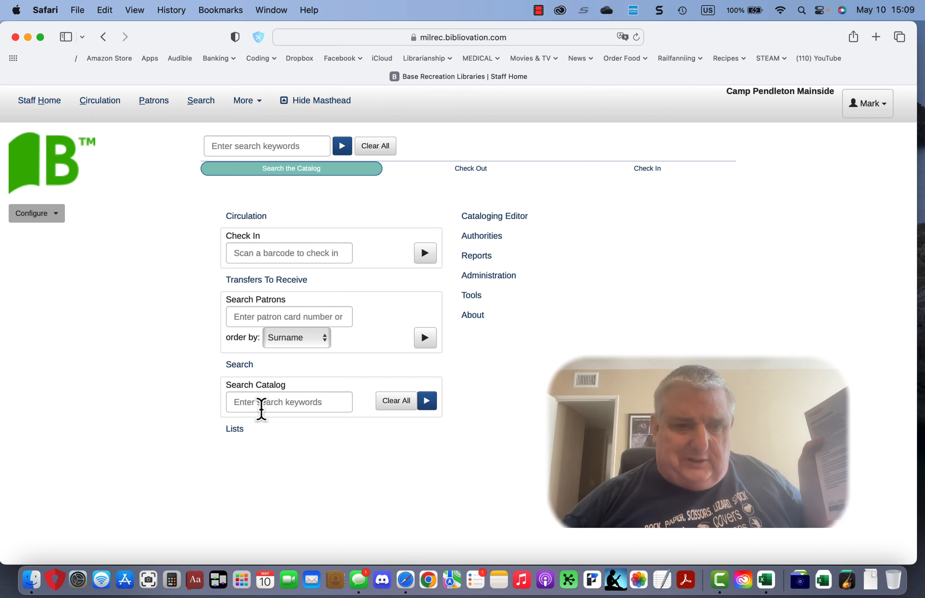
click(259, 406)
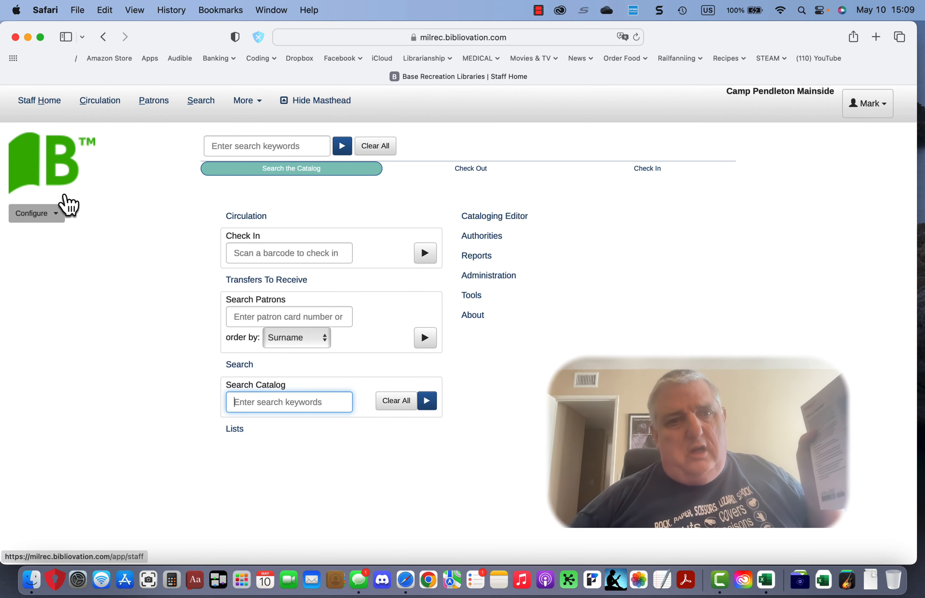
click(273, 144)
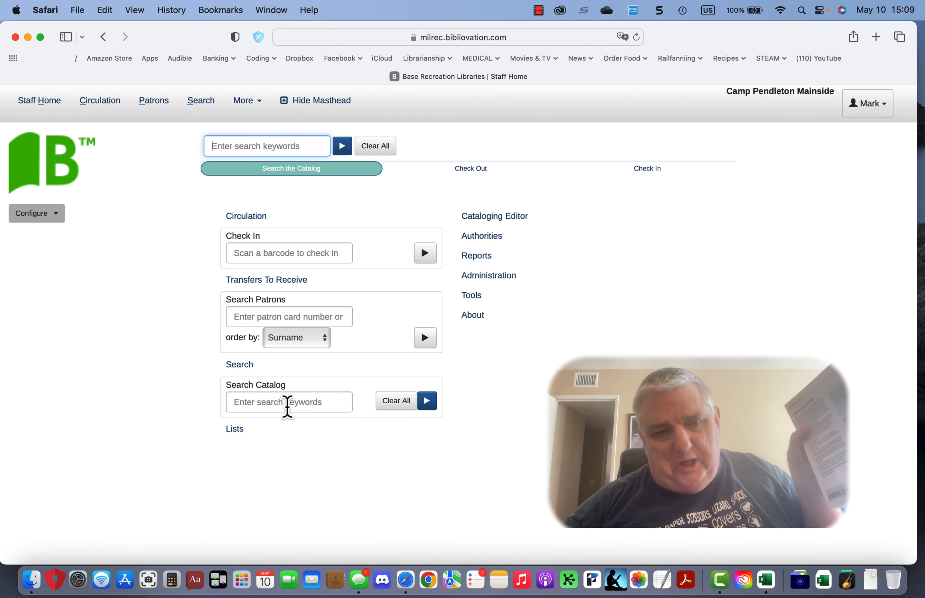
click(288, 406)
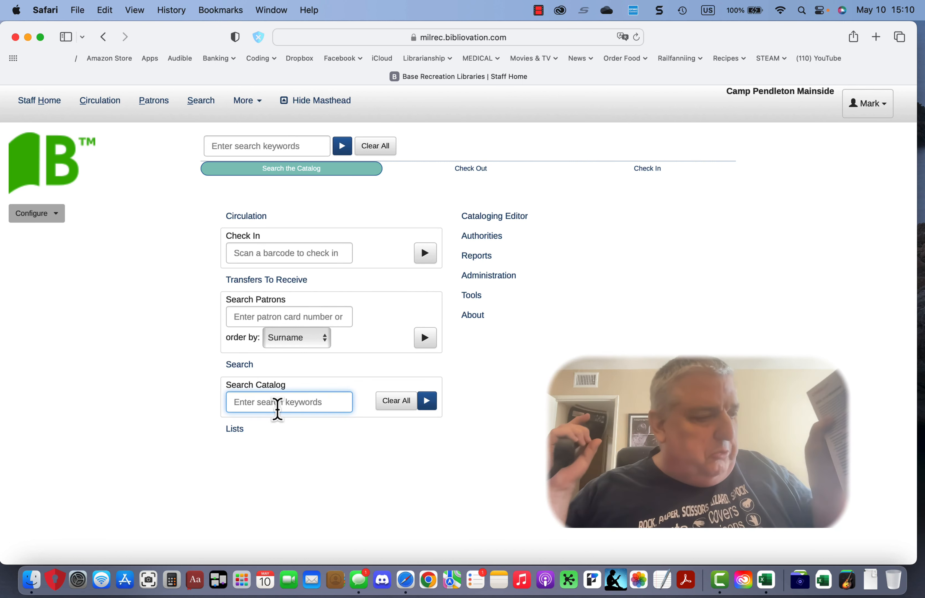
text(9781492088868)
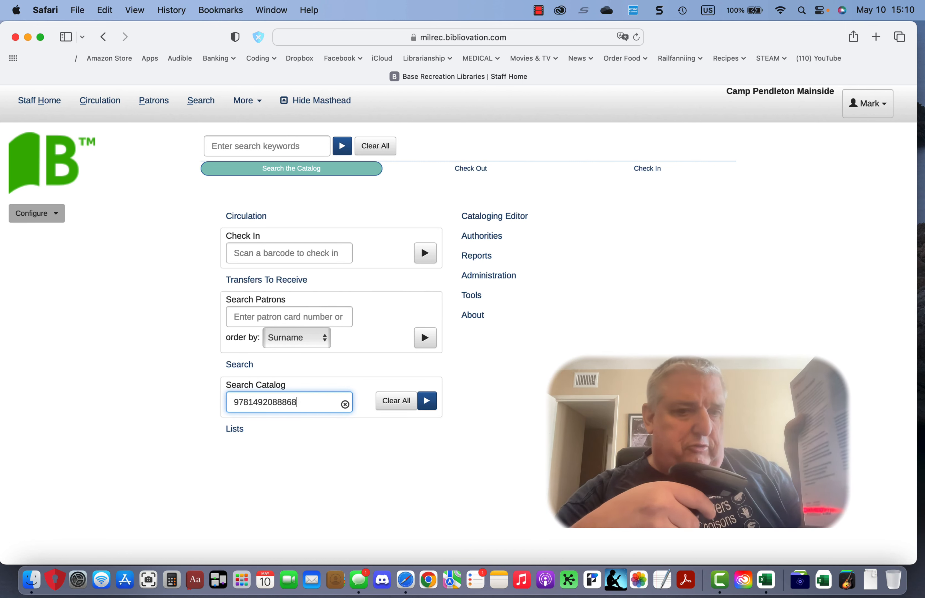
key(Return)
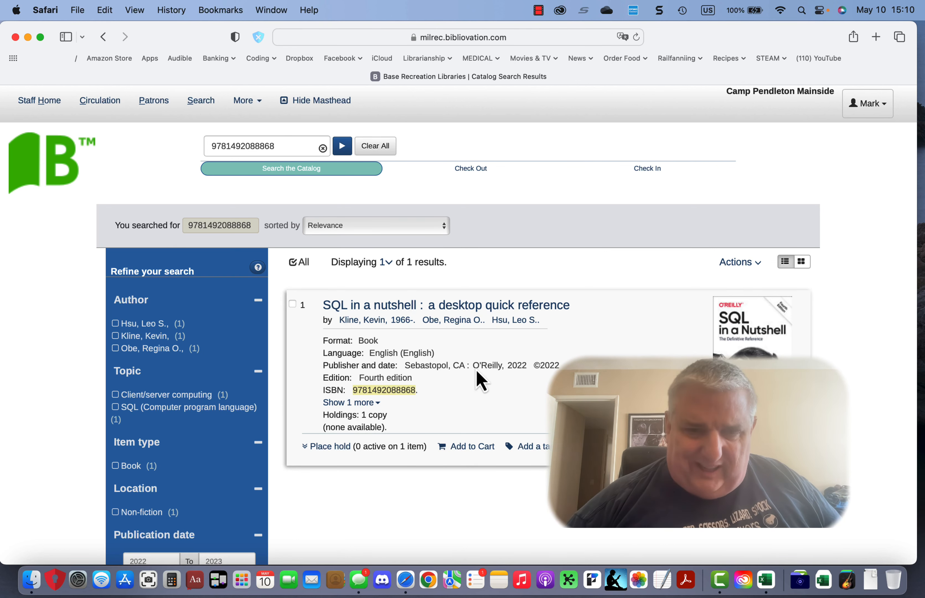
Open the SQL in a nutshell record from the results, show its items for editing, and open the existing item's edit options
click(433, 309)
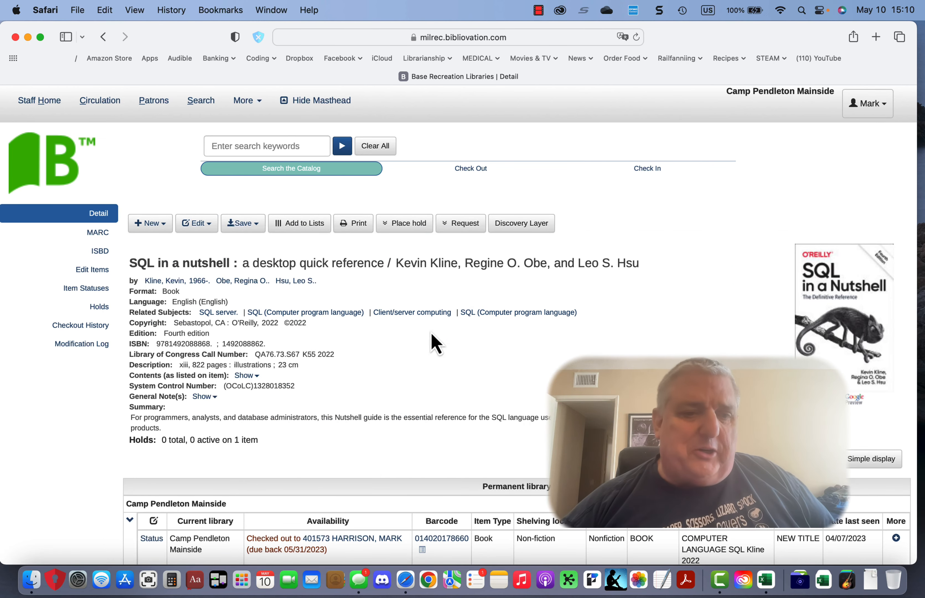
scroll(432, 333, down, 1)
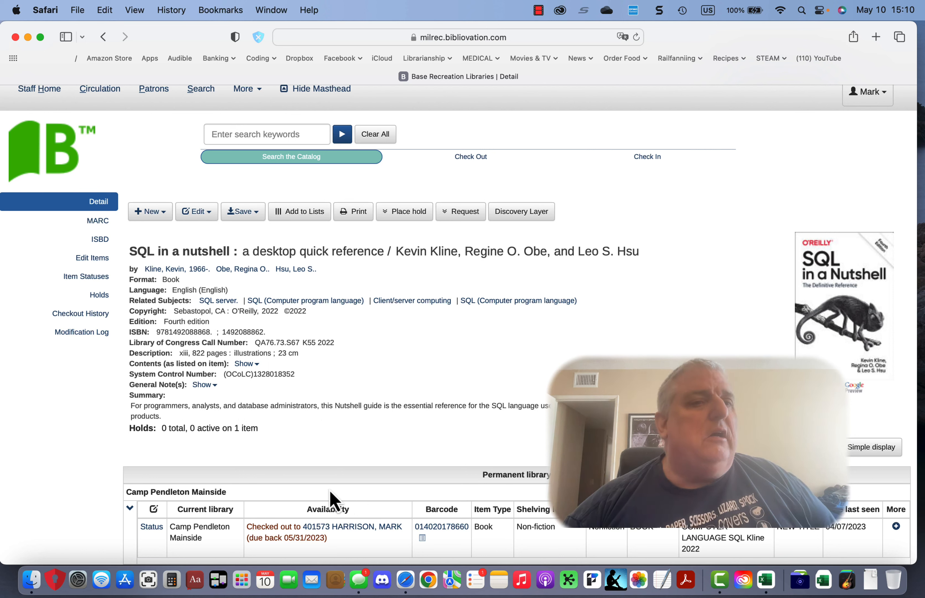
click(87, 264)
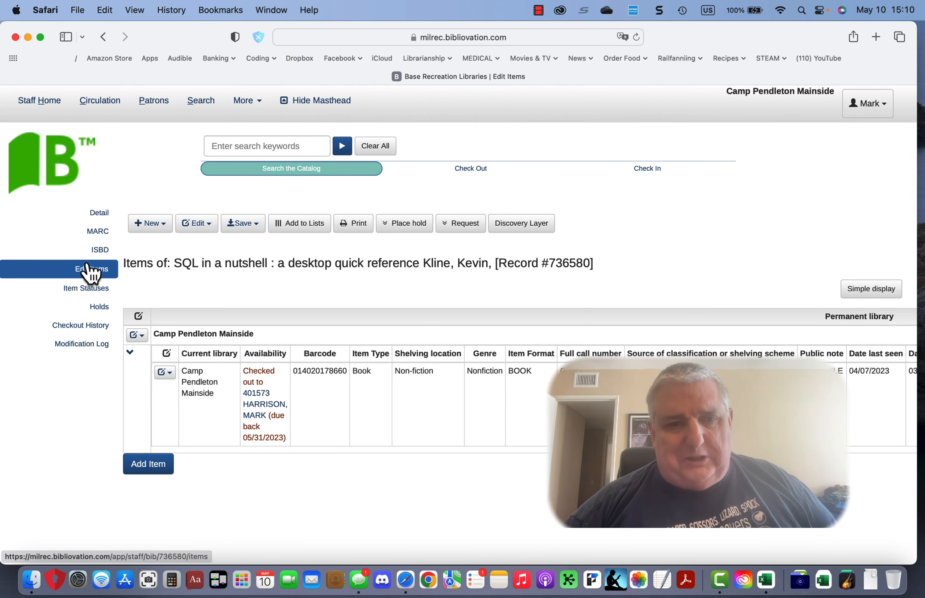
click(166, 372)
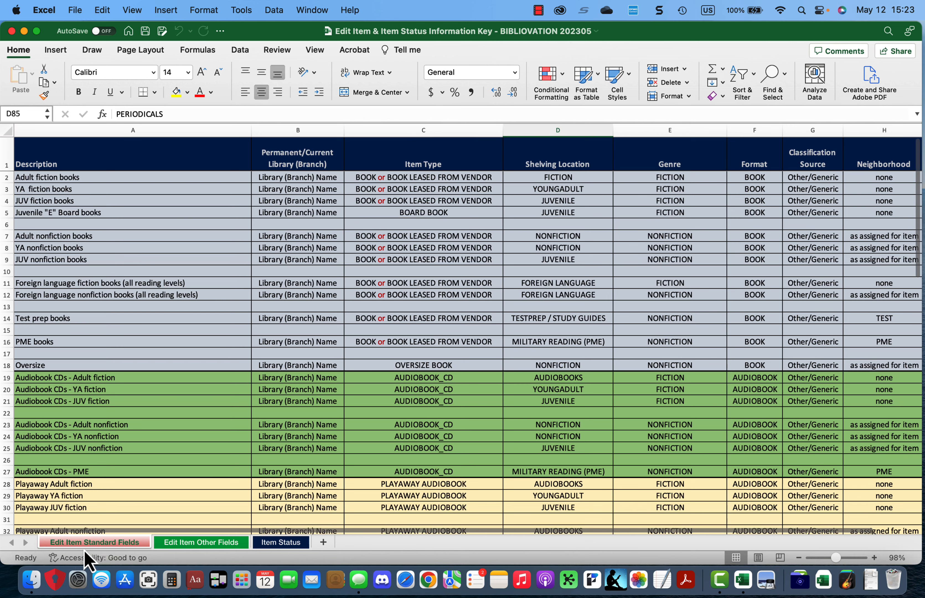
In the Excel information key, review the Edit Item Other Fields and Item Status sheets
click(173, 543)
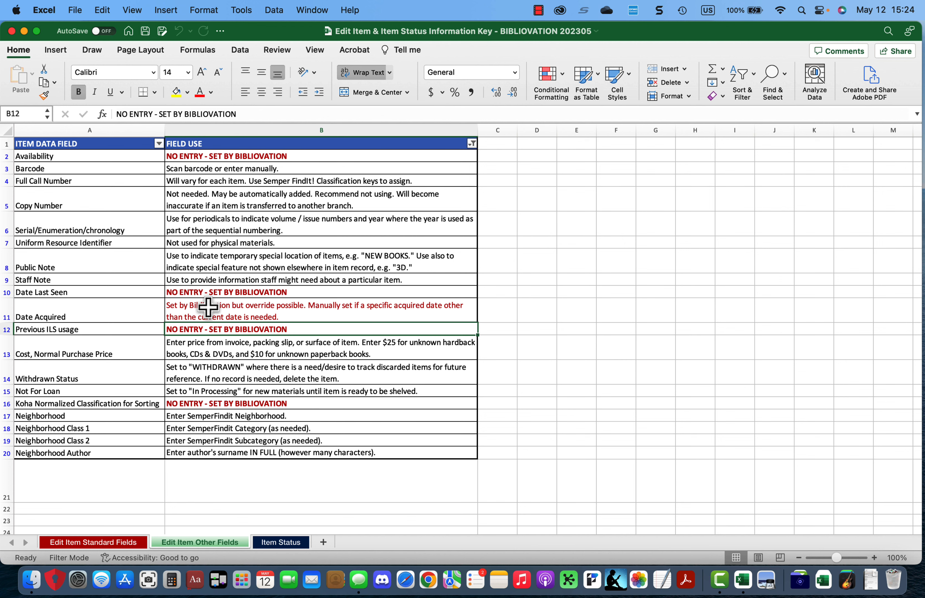
click(277, 543)
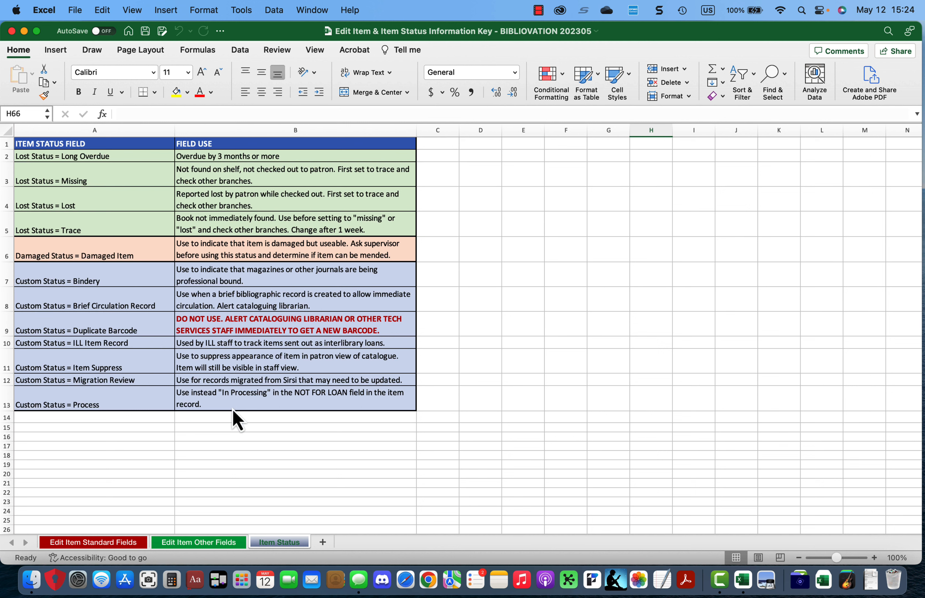
click(539, 10)
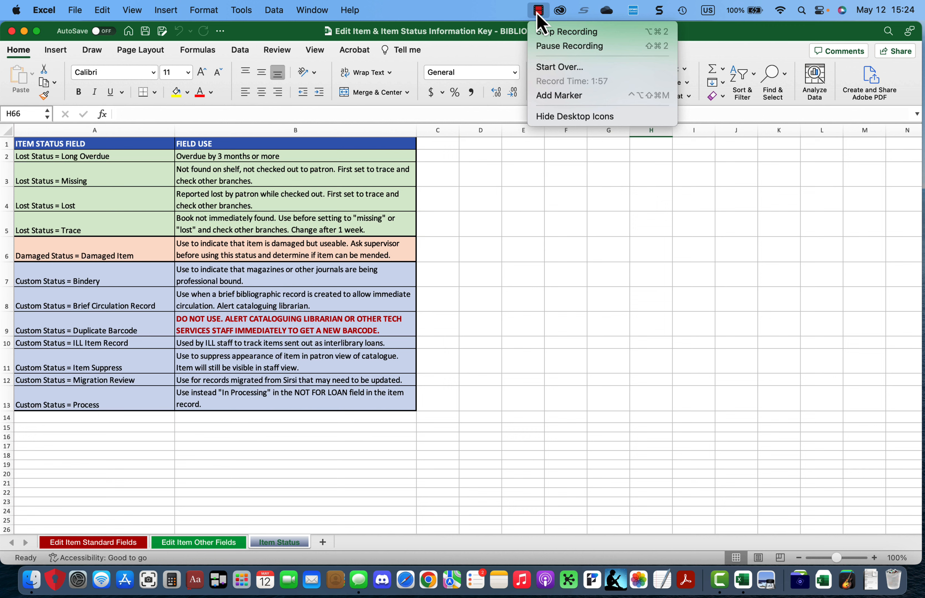
click(543, 32)
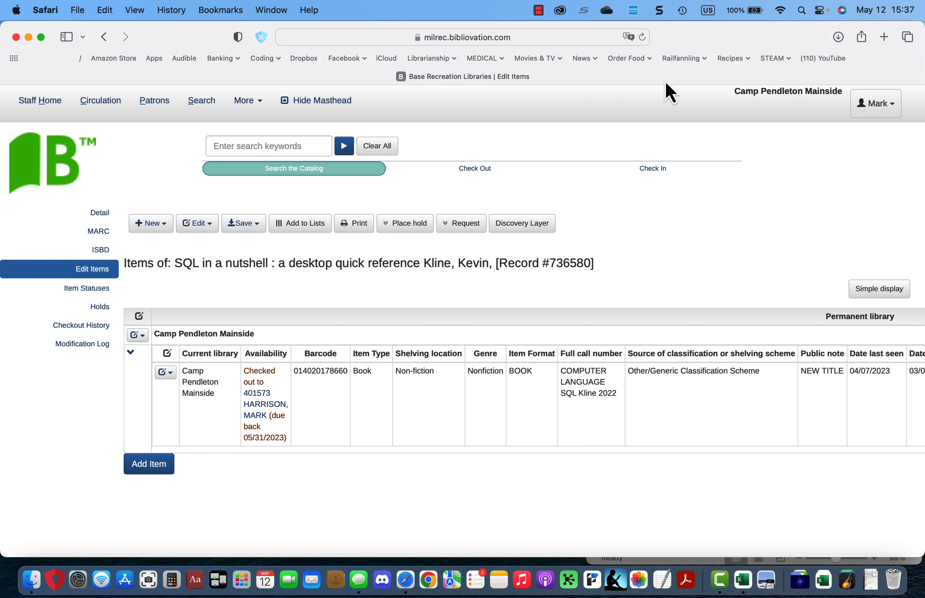
Back in the Bibliovation browser page, view the existing item's edit options and start a new item for SQL in a nutshell
click(171, 374)
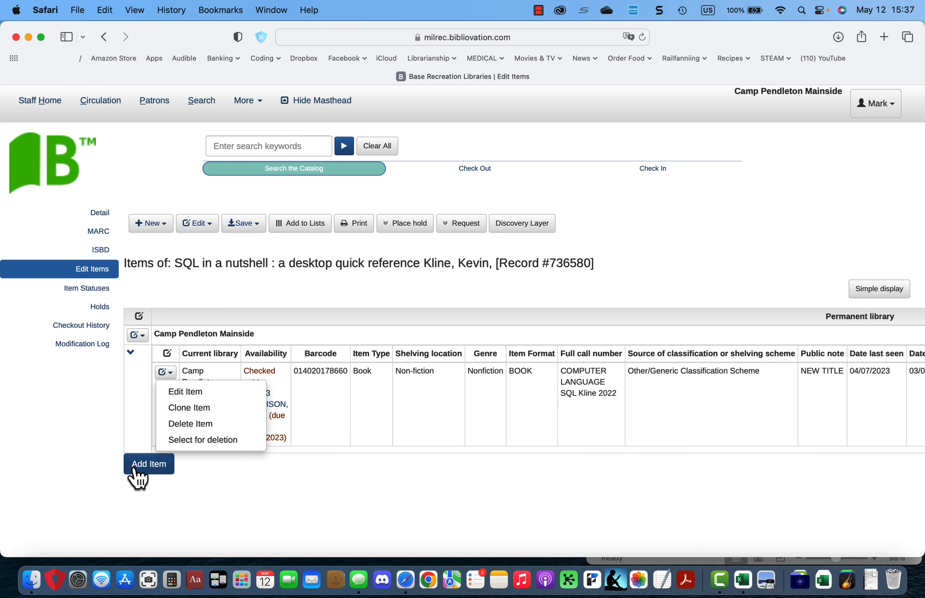
click(58, 480)
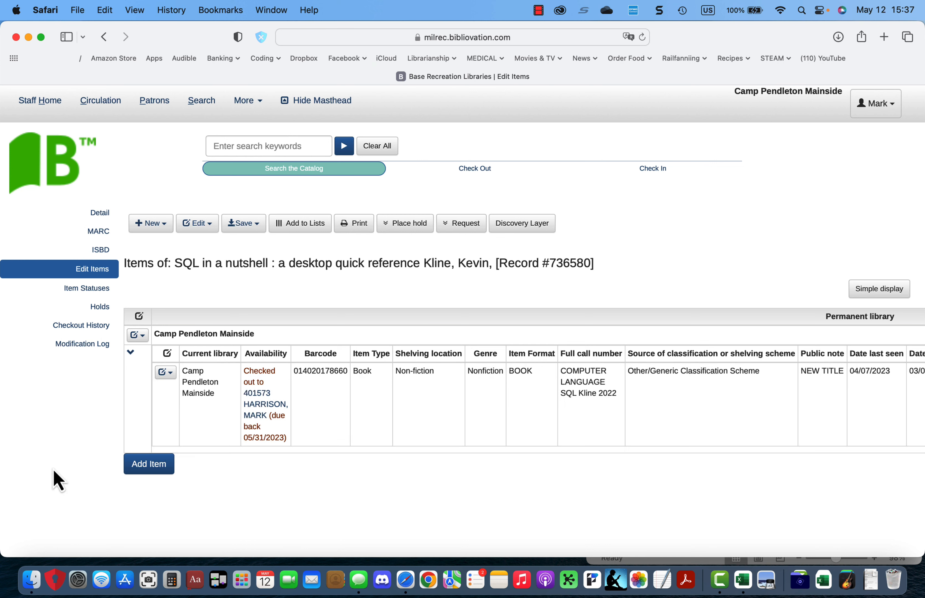
click(144, 465)
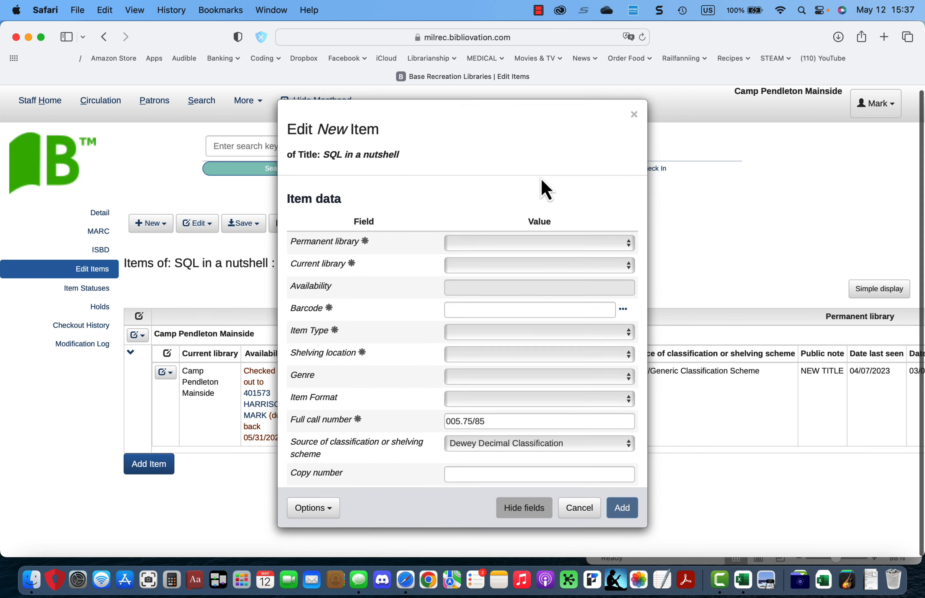
drag(533, 126, 506, 113)
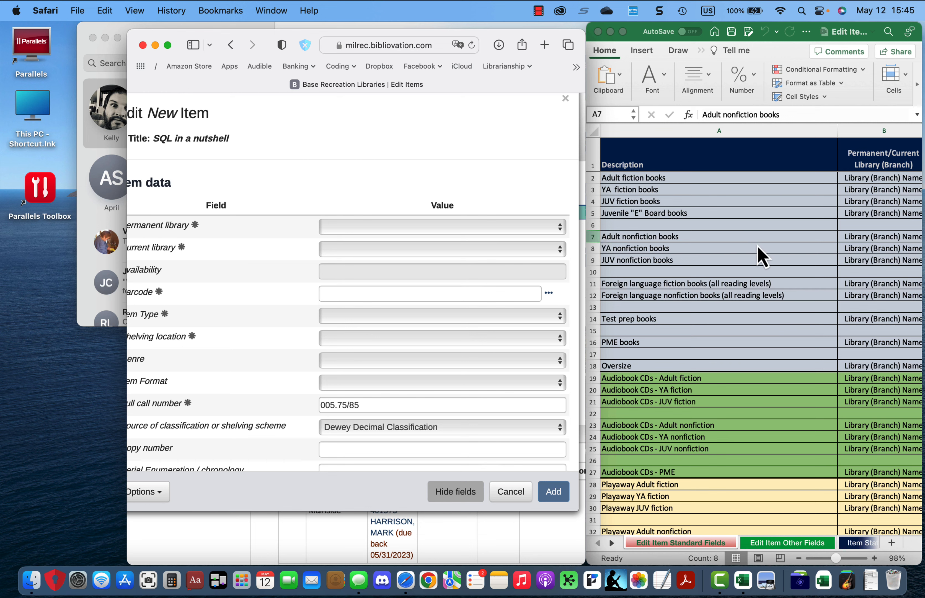
Set both the permanent library and the current library of the new item to Camp Pendleton Mainside
scroll(762, 257, right, 5)
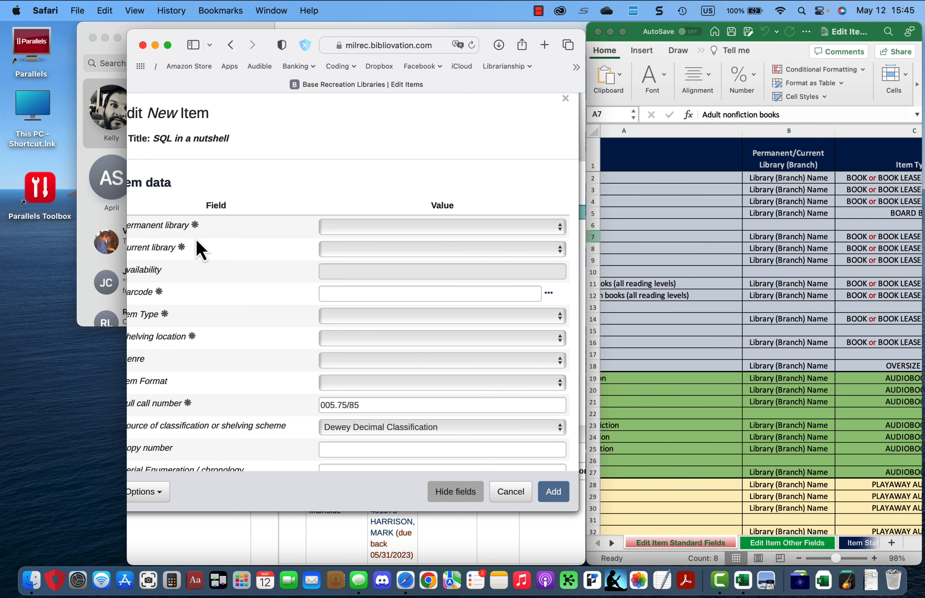
scroll(200, 248, down, 1)
click(360, 230)
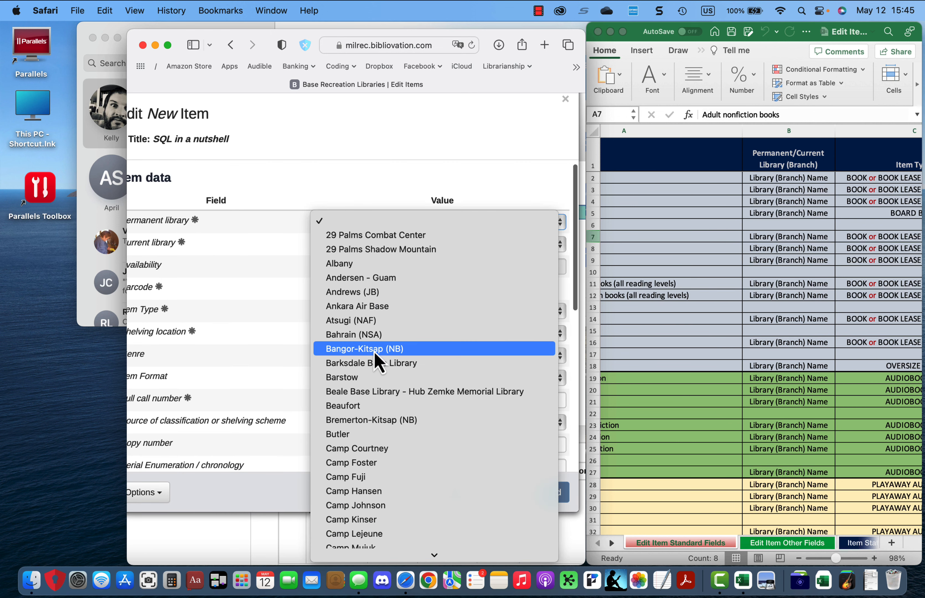
scroll(377, 355, down, 5)
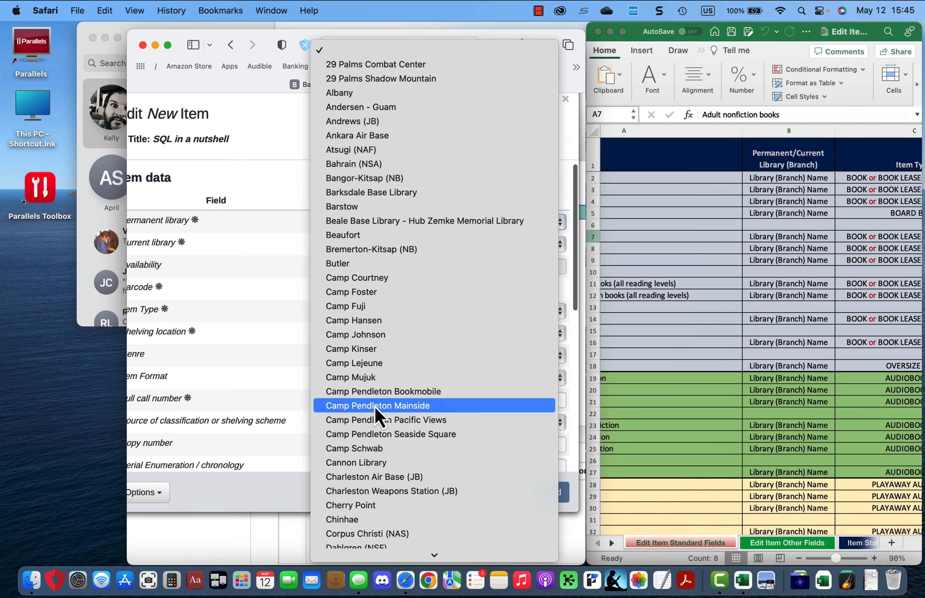
click(377, 405)
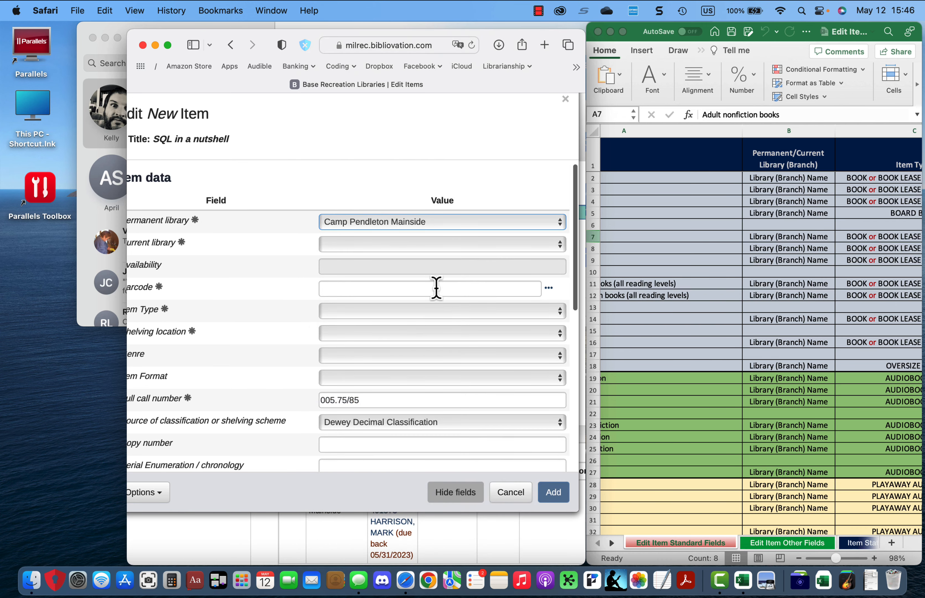
click(418, 245)
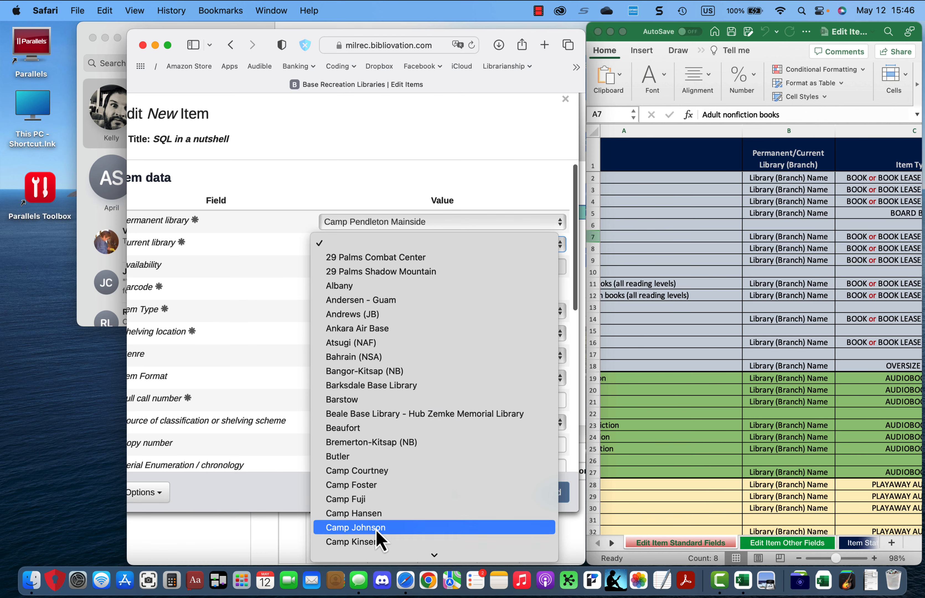
mouse_move(381, 559)
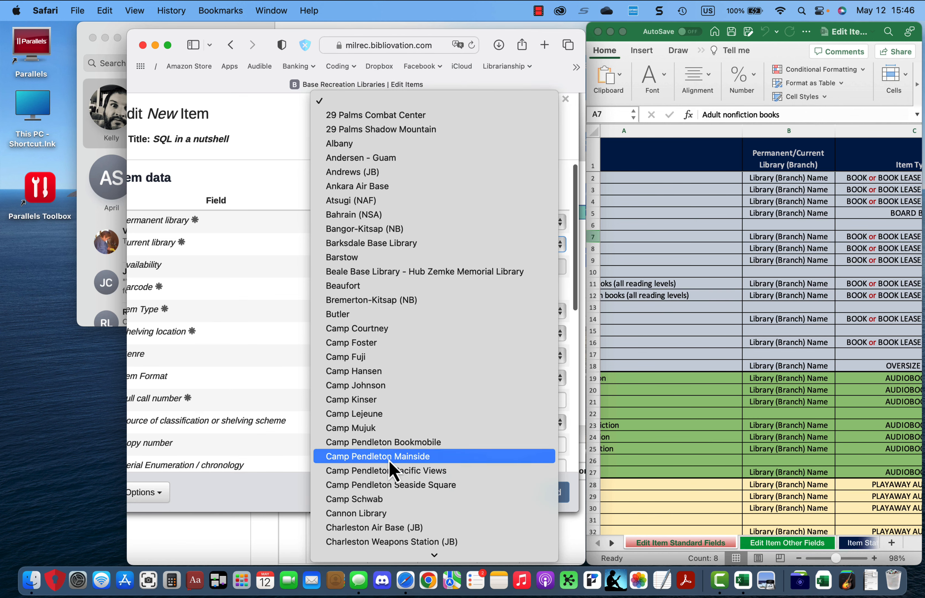
click(390, 459)
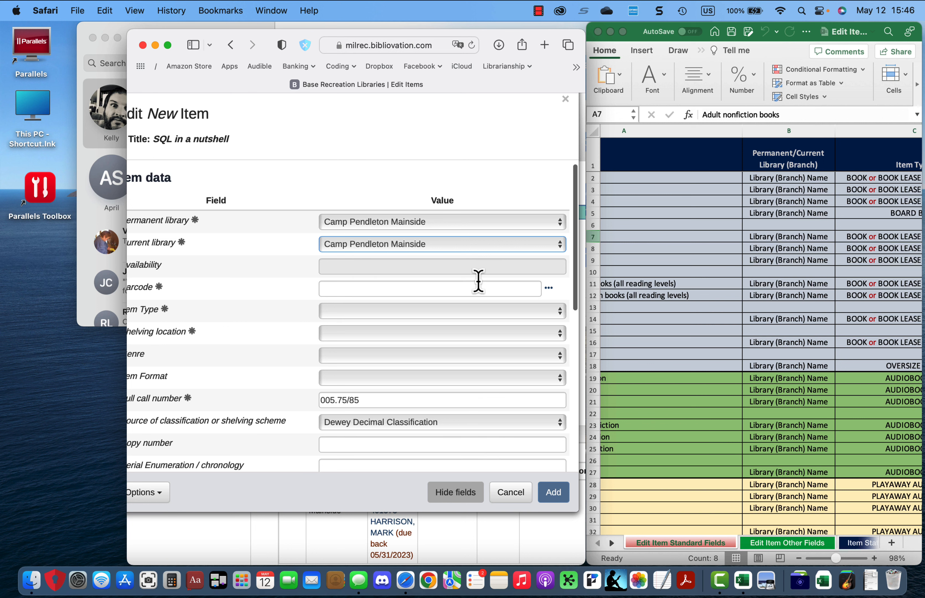
Consult the Other Fields and Standard Fields sheets of the Excel key, and enter 20178660temp as the new item's barcode
click(479, 287)
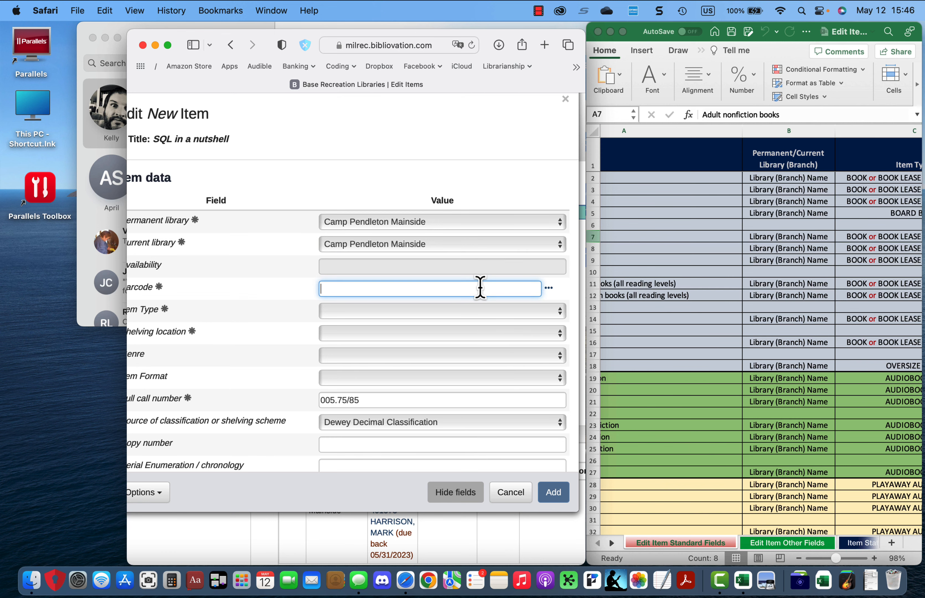
scroll(793, 260, right, 5)
scroll(795, 263, right, 3)
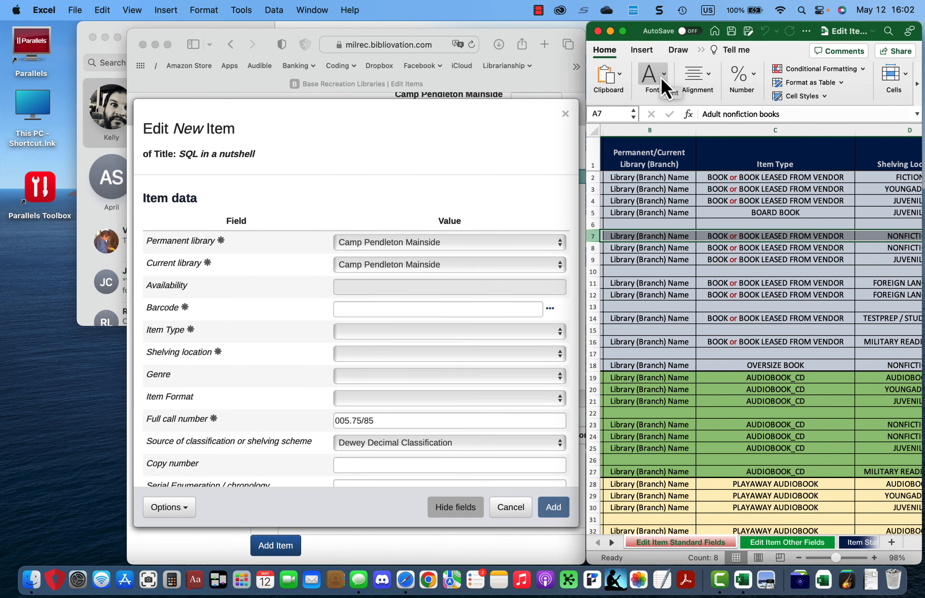
click(794, 543)
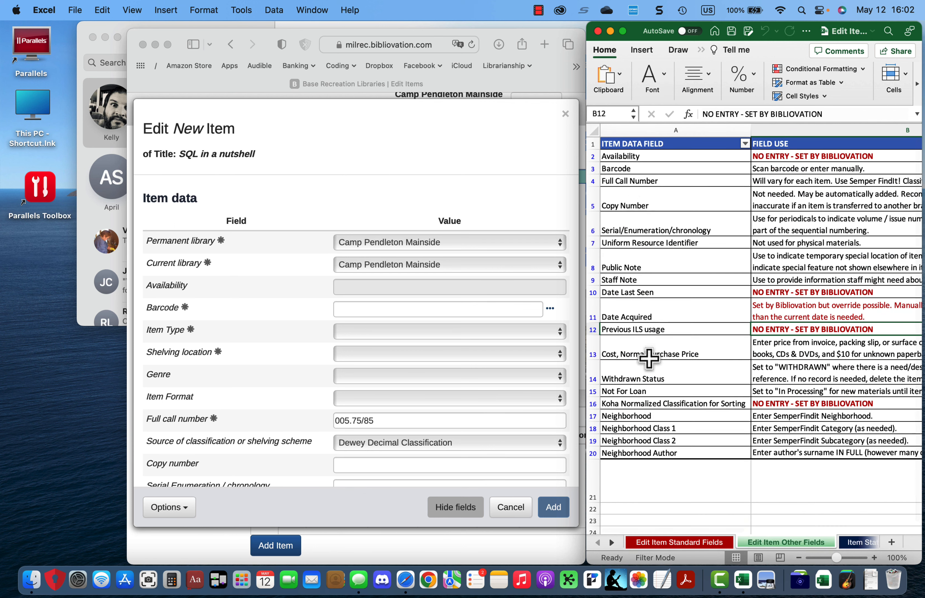
click(678, 543)
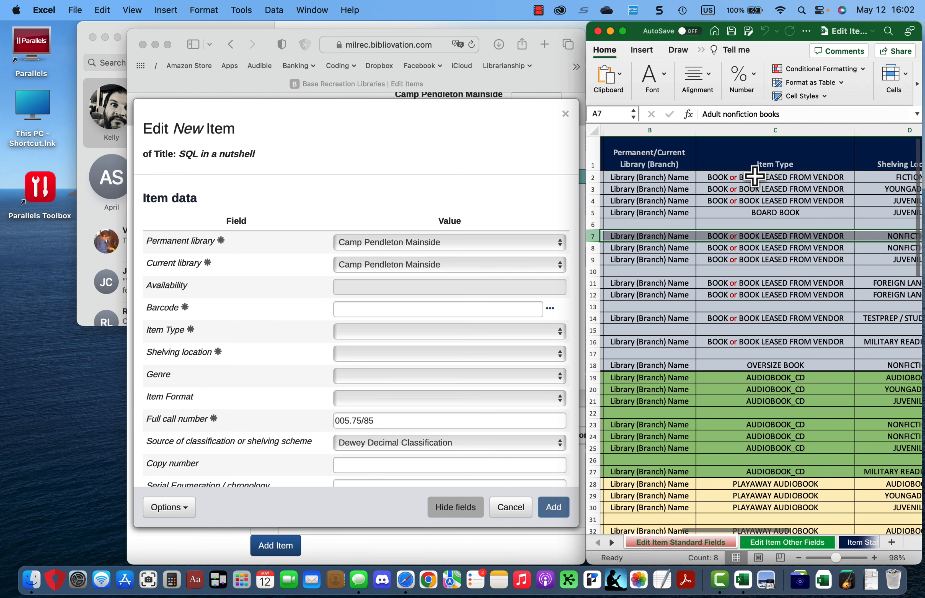
scroll(754, 177, right, 3)
scroll(754, 177, right, 5)
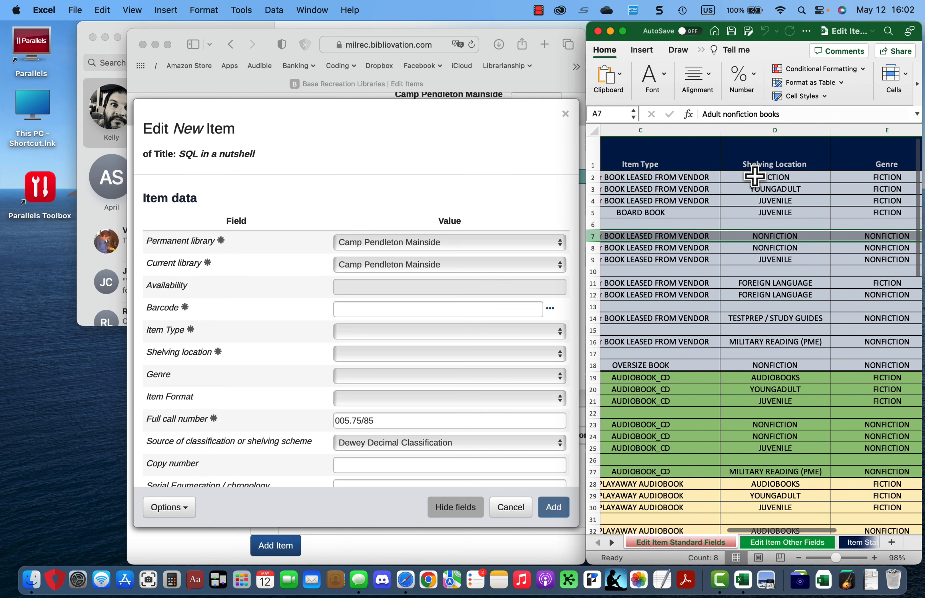
click(481, 306)
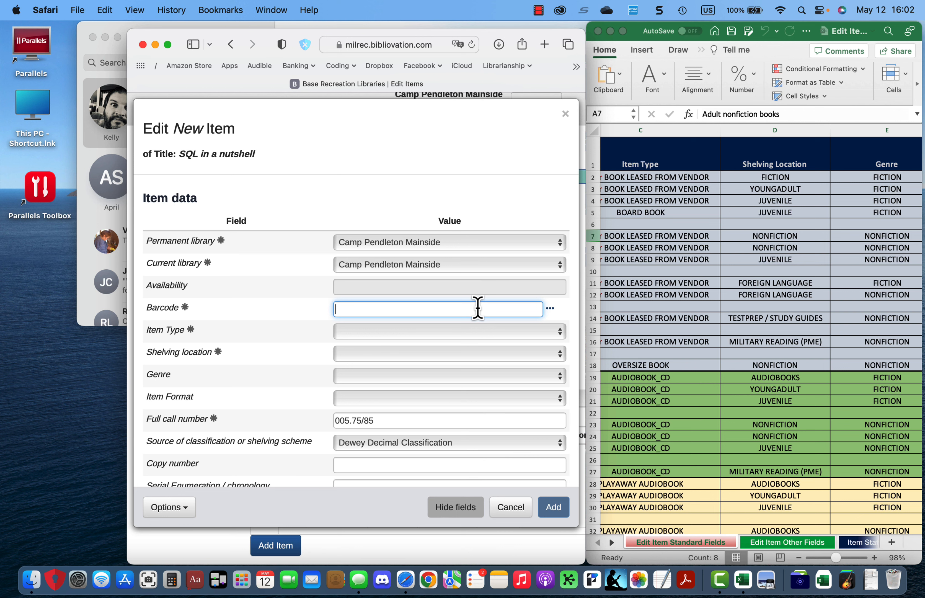
text(20178660temp)
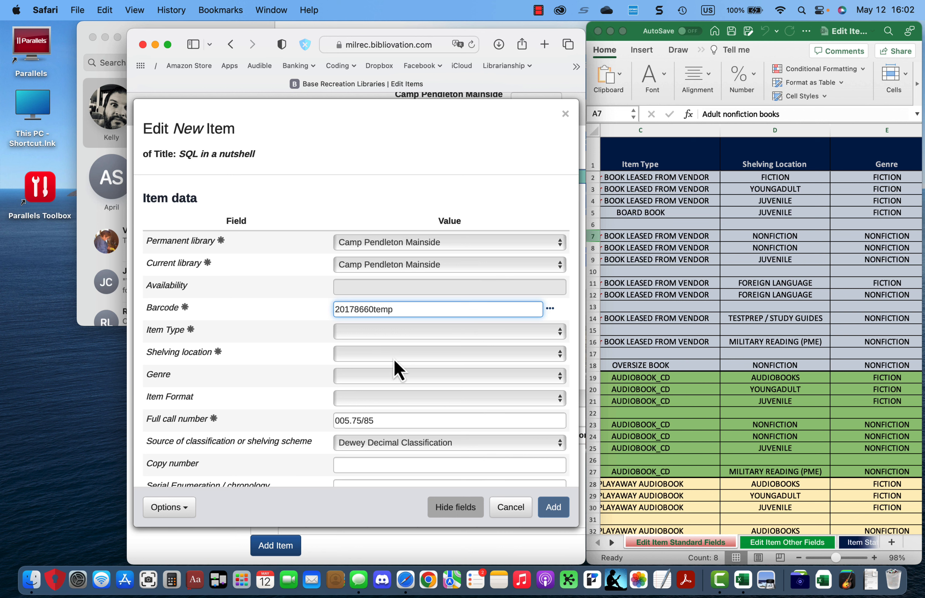
Check the item types allowed in the Excel key and set the new item's Item Type to Book
click(391, 334)
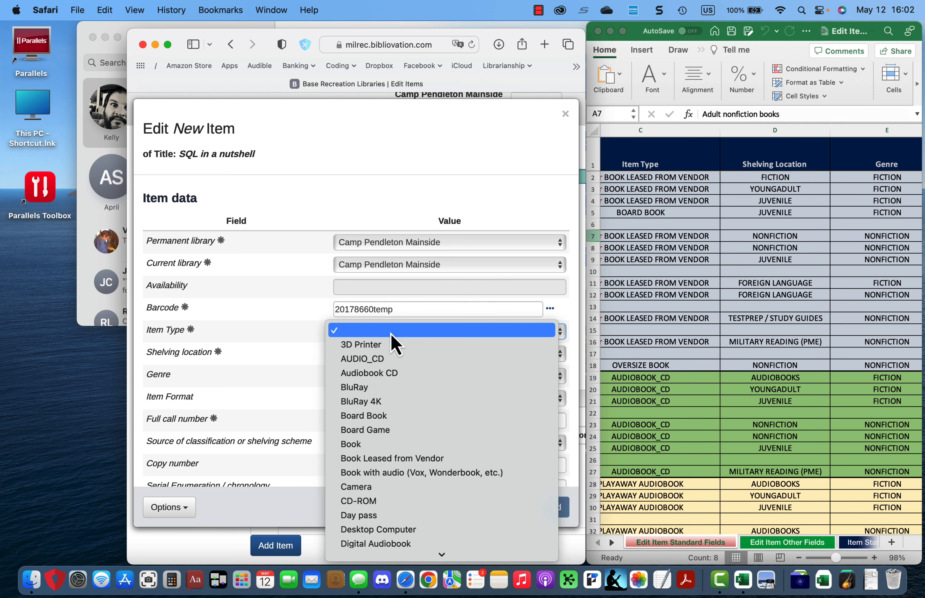
click(297, 341)
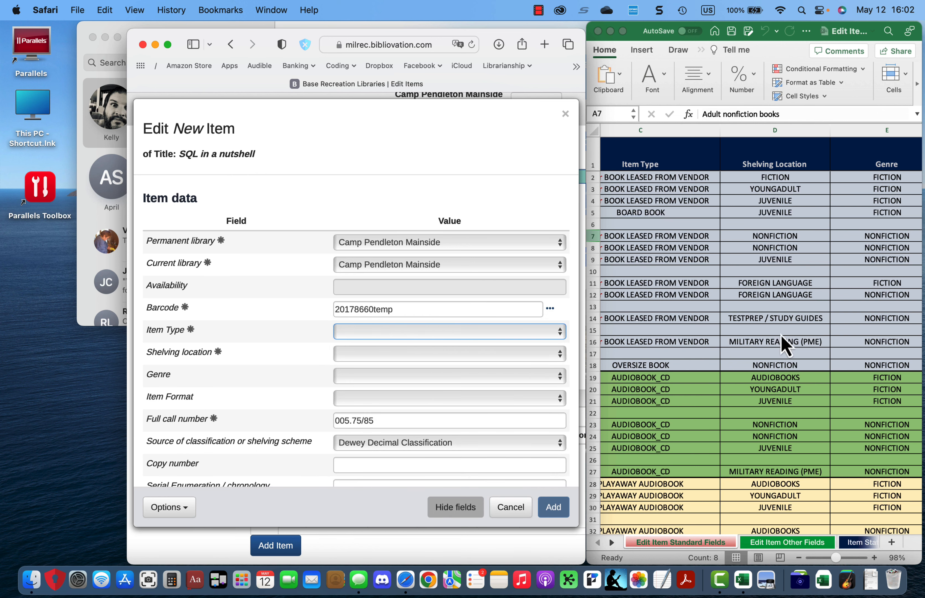
scroll(636, 241, left, 5)
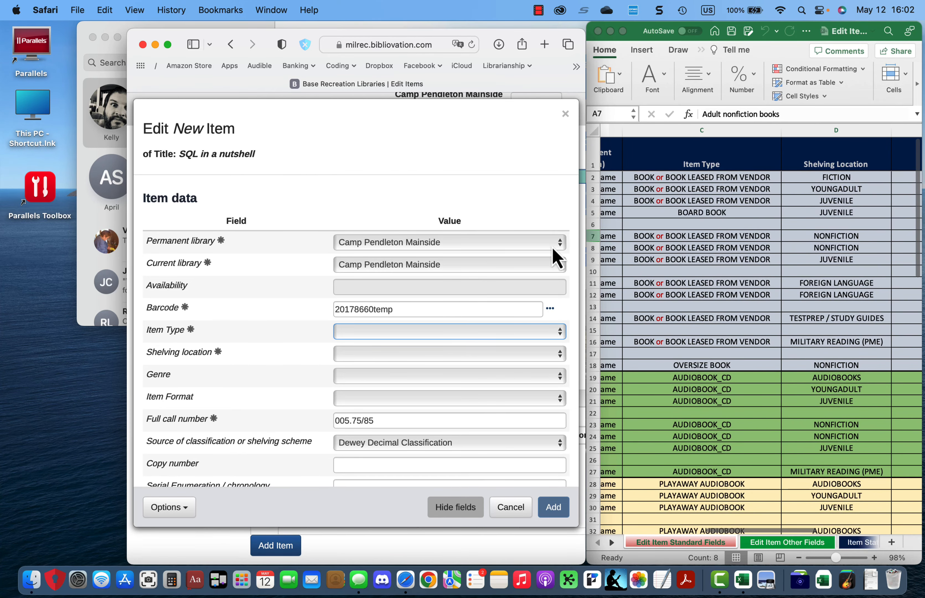
click(398, 332)
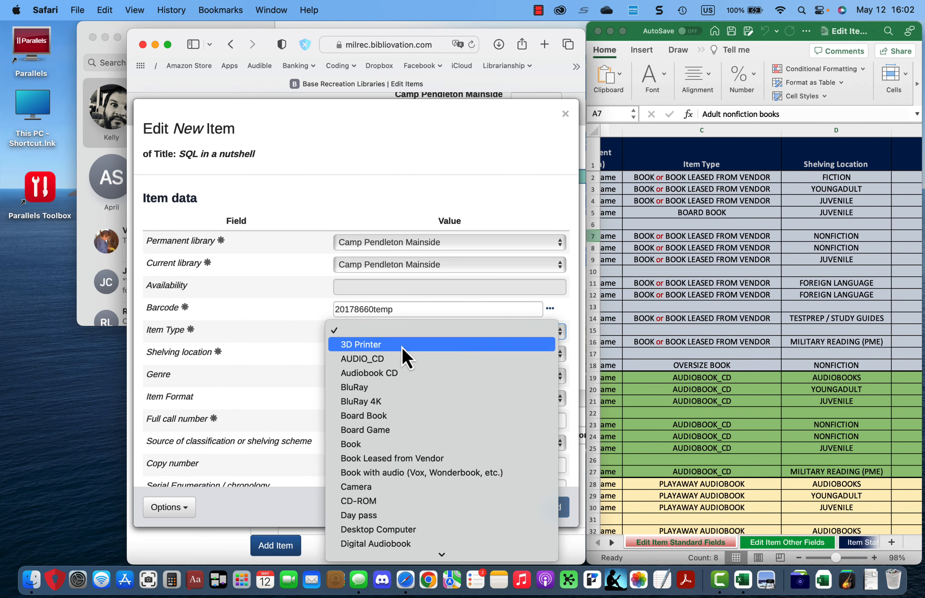
click(376, 445)
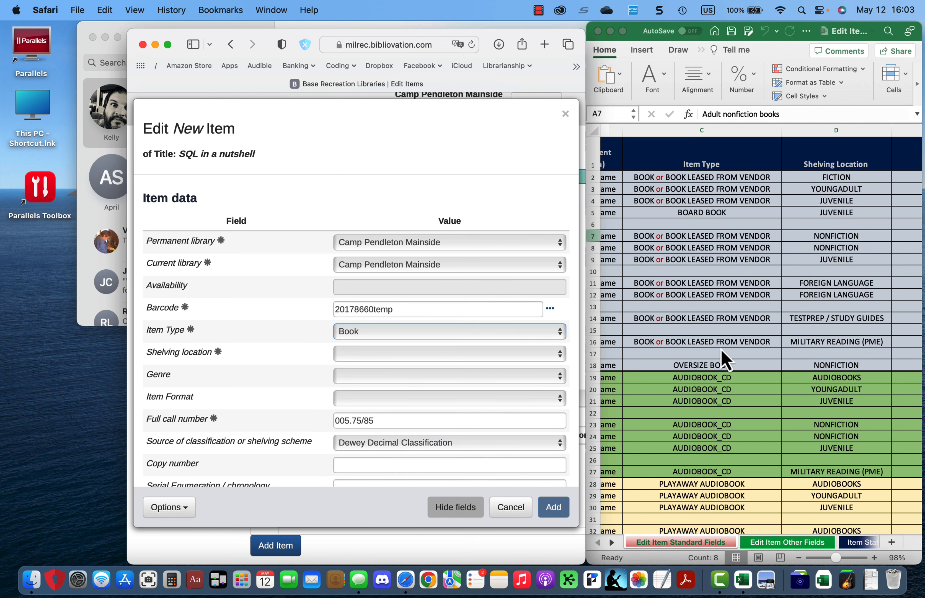
Consult the key's Shelving Location column and set the item's shelving location to Non-fiction
scroll(722, 350, right, 5)
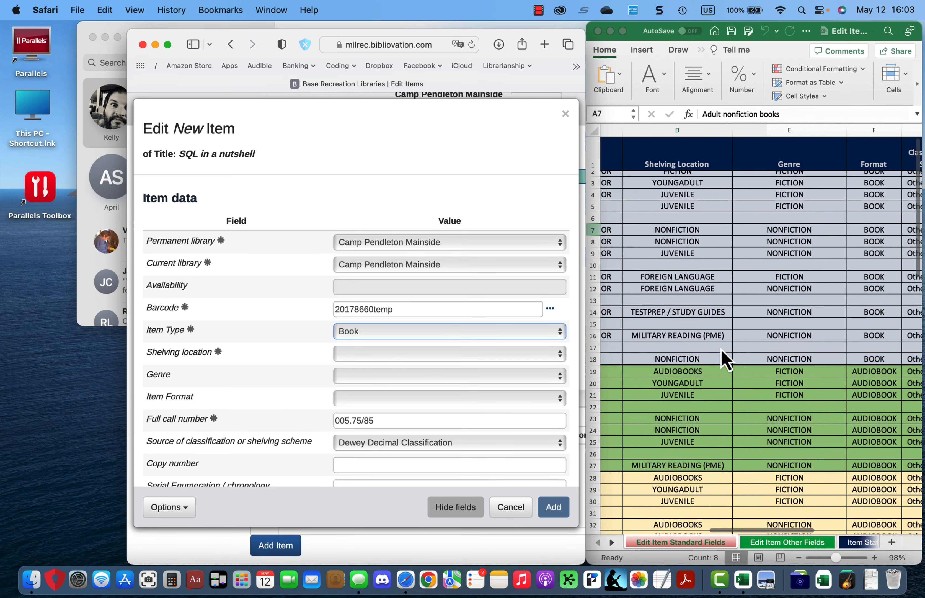
scroll(721, 349, left, 3)
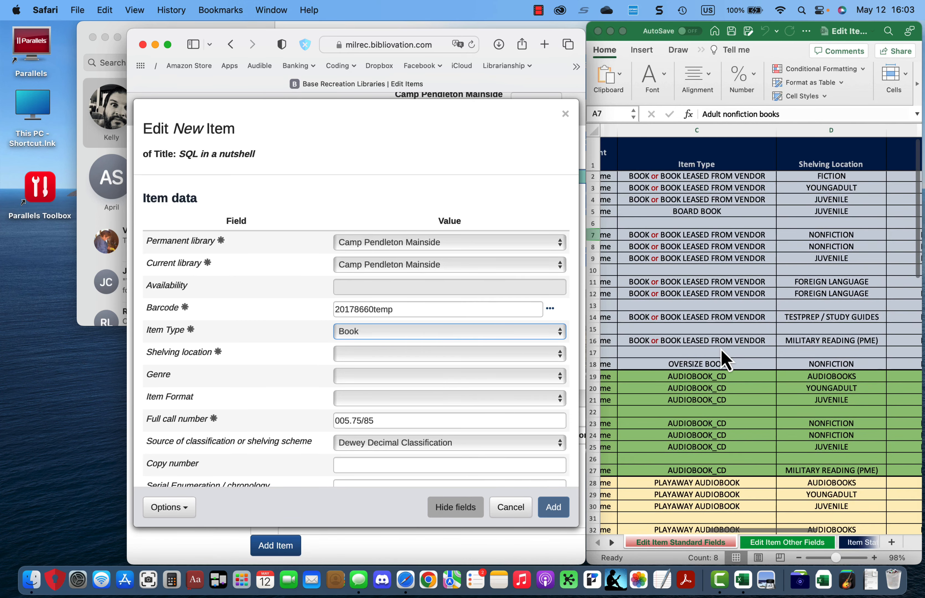
scroll(722, 349, right, 5)
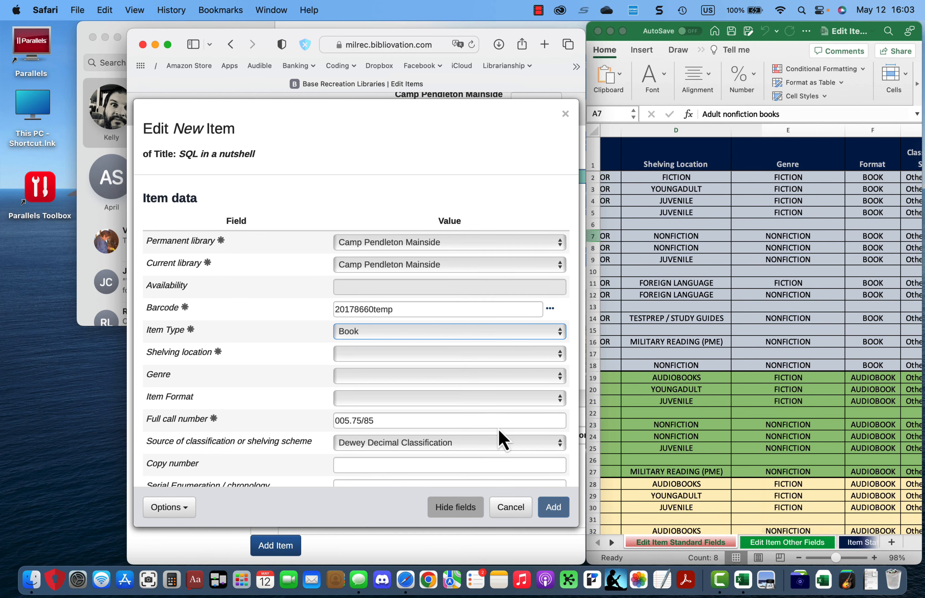
click(559, 354)
scroll(512, 448, down, 5)
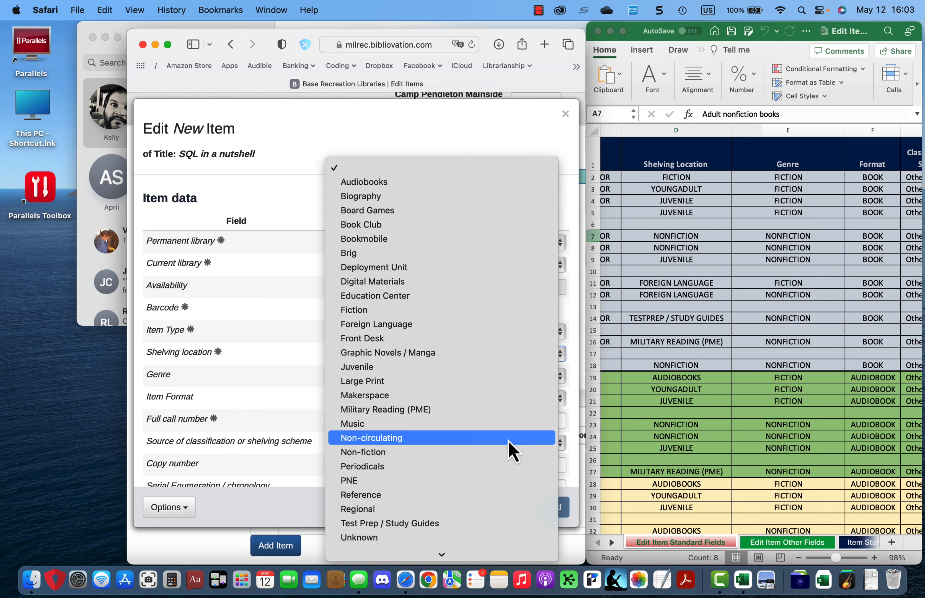
click(502, 424)
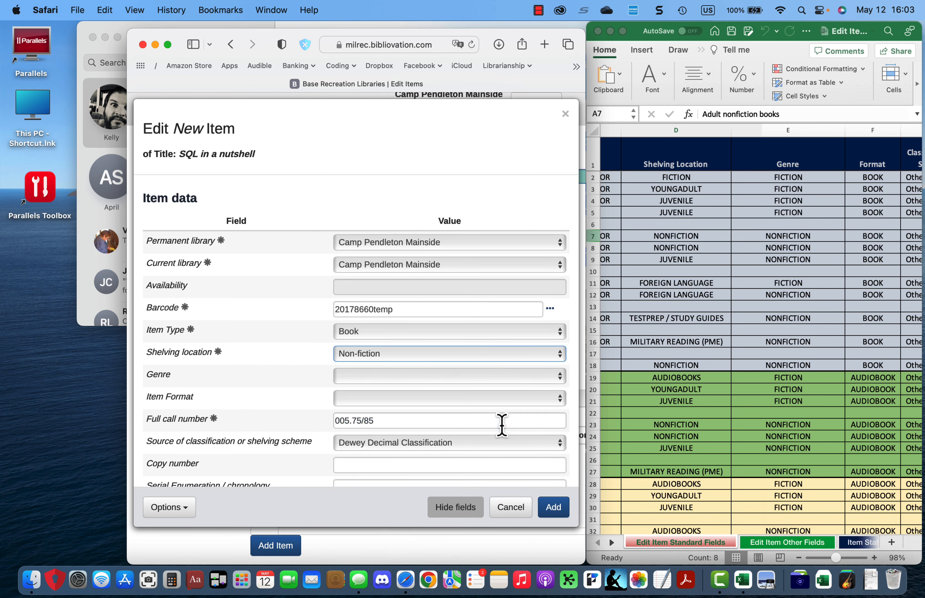
Following the key's Genre and Format columns, set the genre to Nonfiction and the item format to BOOK
scroll(749, 360, right, 5)
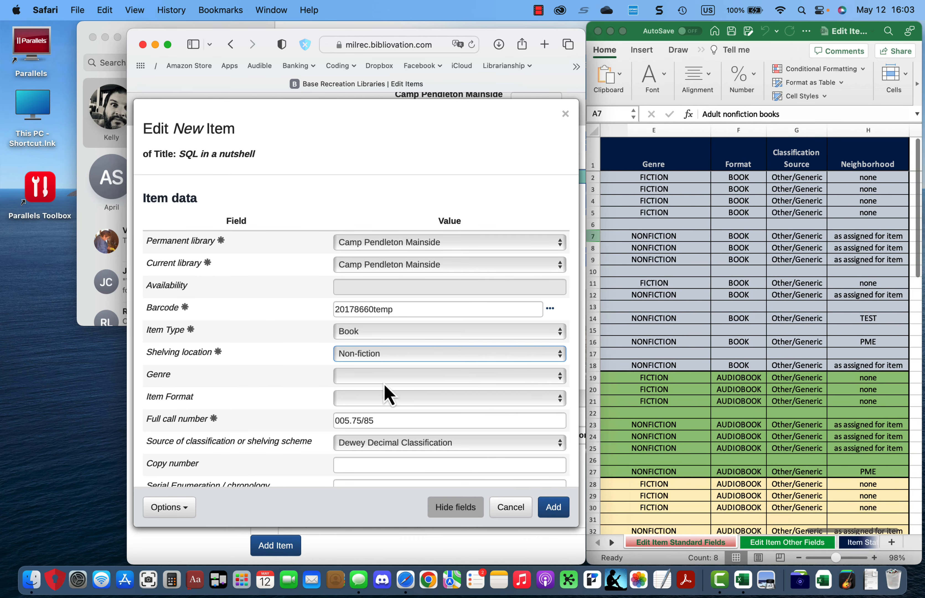
click(384, 375)
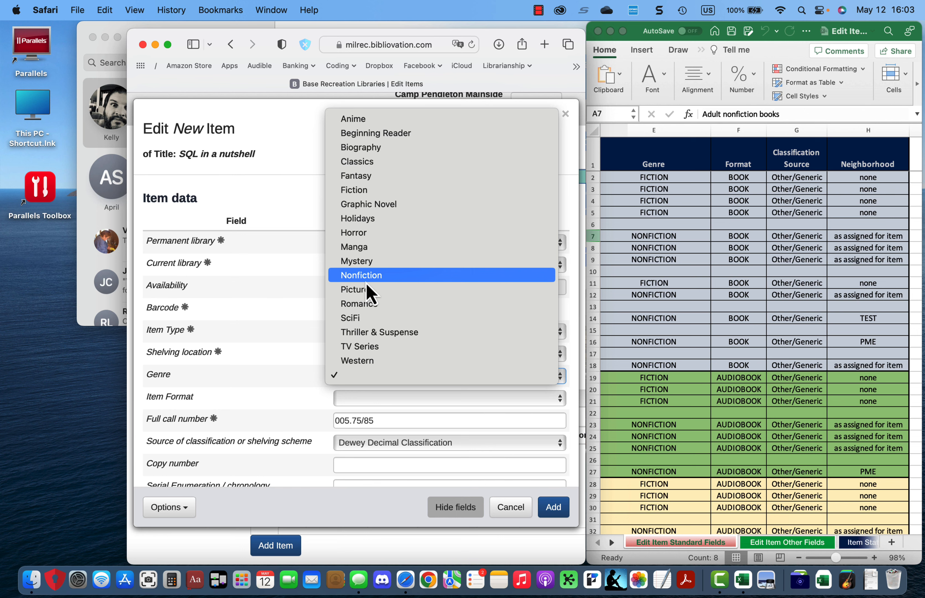
click(367, 283)
scroll(442, 383, down, 2)
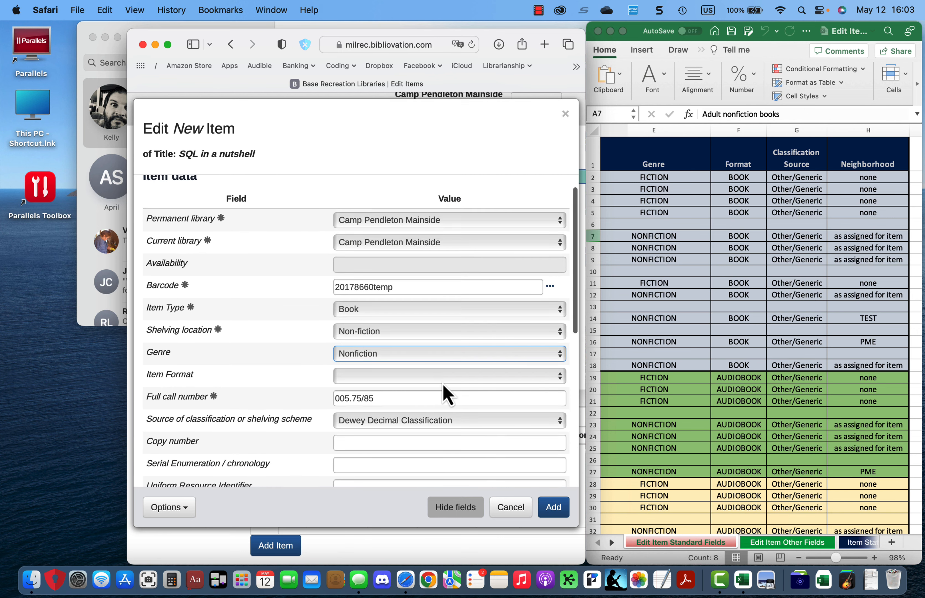
scroll(781, 361, right, 3)
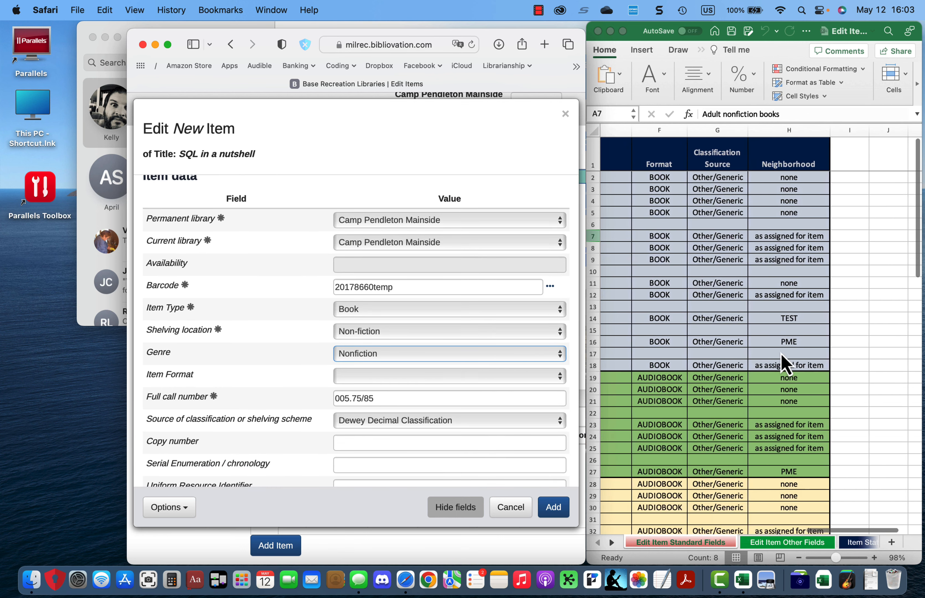
scroll(781, 362, right, 2)
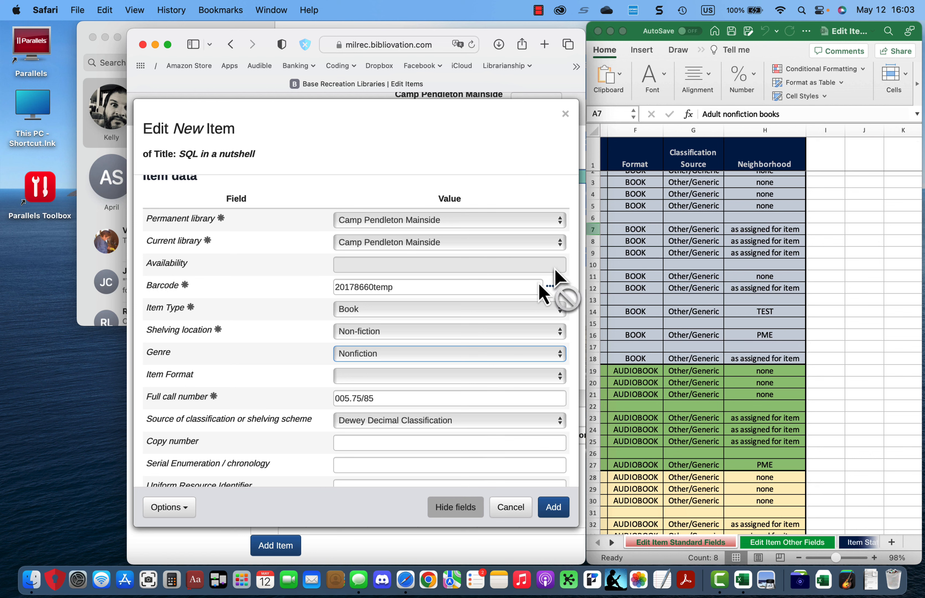
click(368, 381)
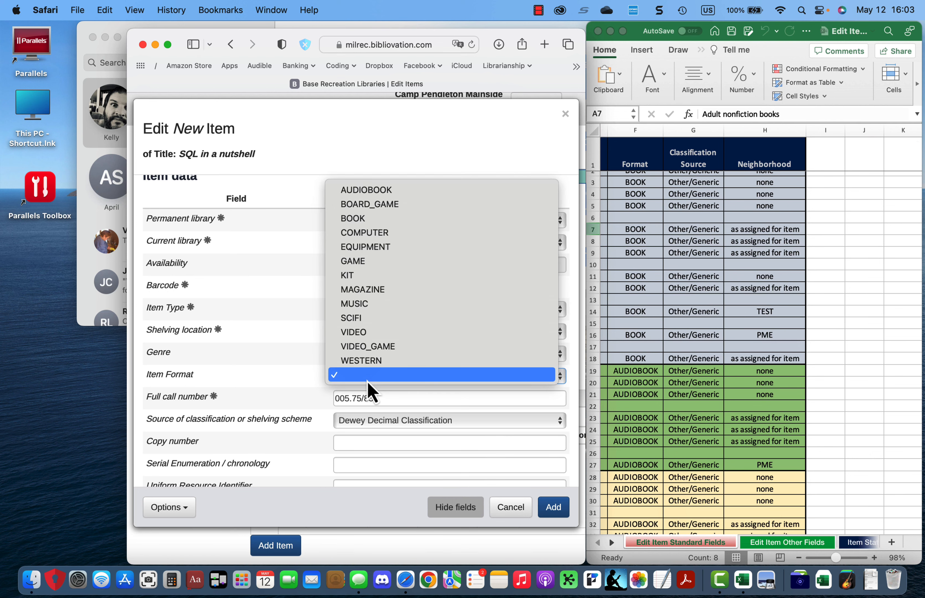
click(330, 218)
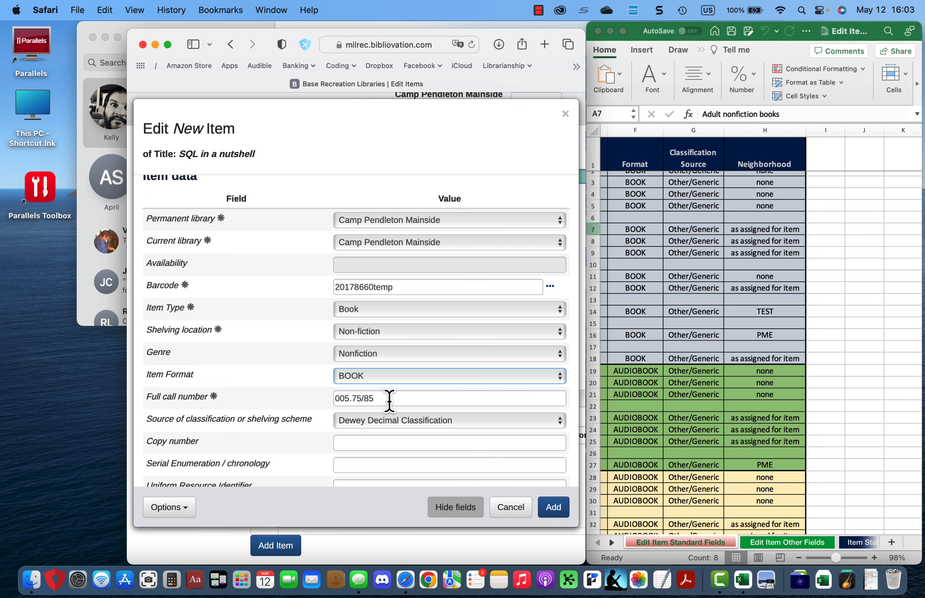
Replace the full call number with COMPUTER LANGUAGE, the author's surname and 2012, and set the classification source to Other/Generic Classification Scheme
drag(389, 400, 320, 392)
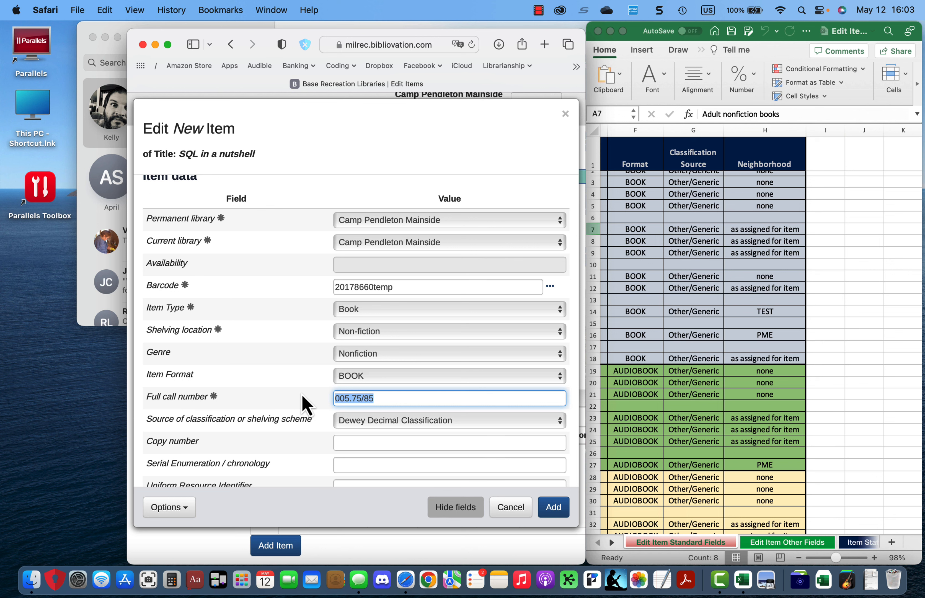
text(COMPUTER)
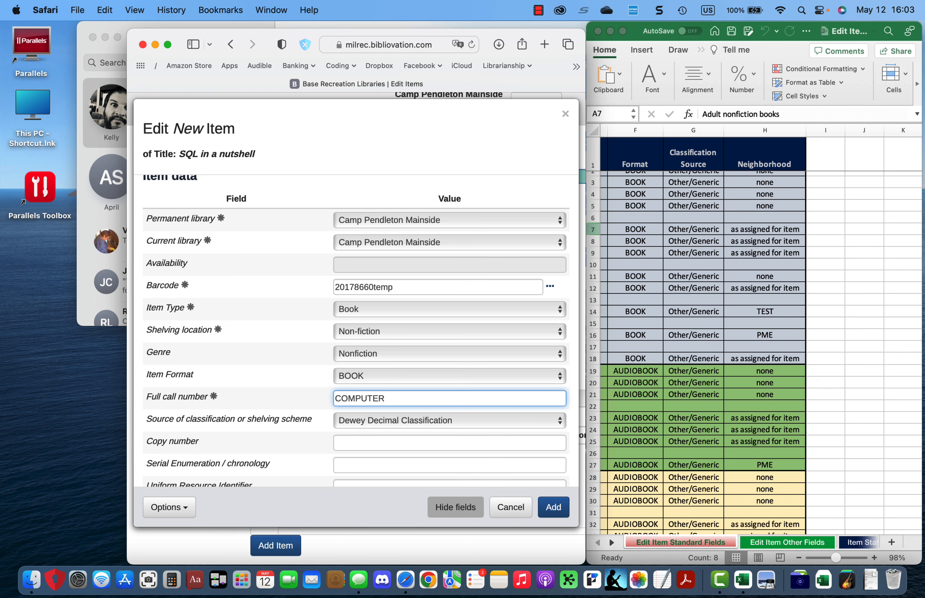
text( LANGUAGE Kline 2012)
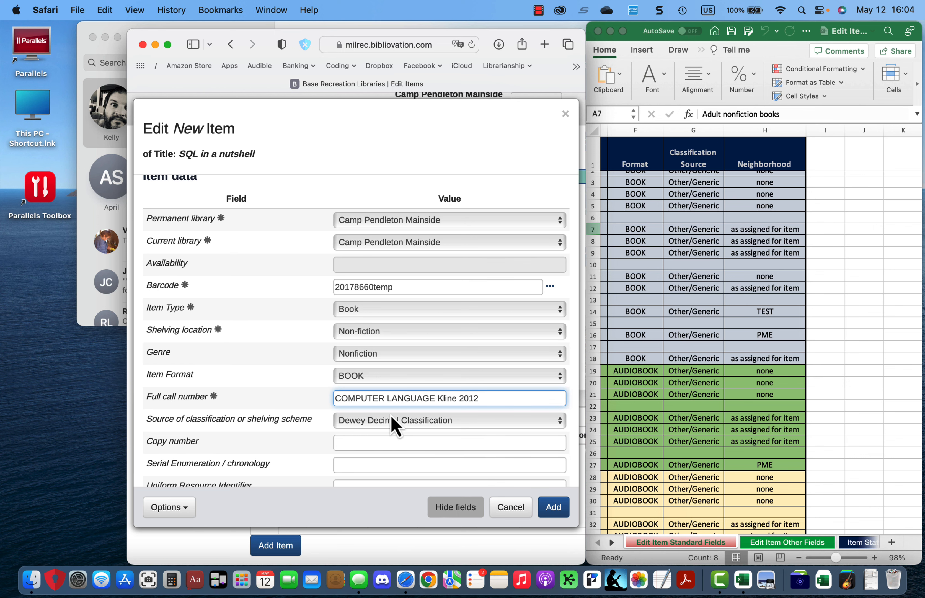
scroll(362, 423, down, 1)
scroll(361, 416, down, 2)
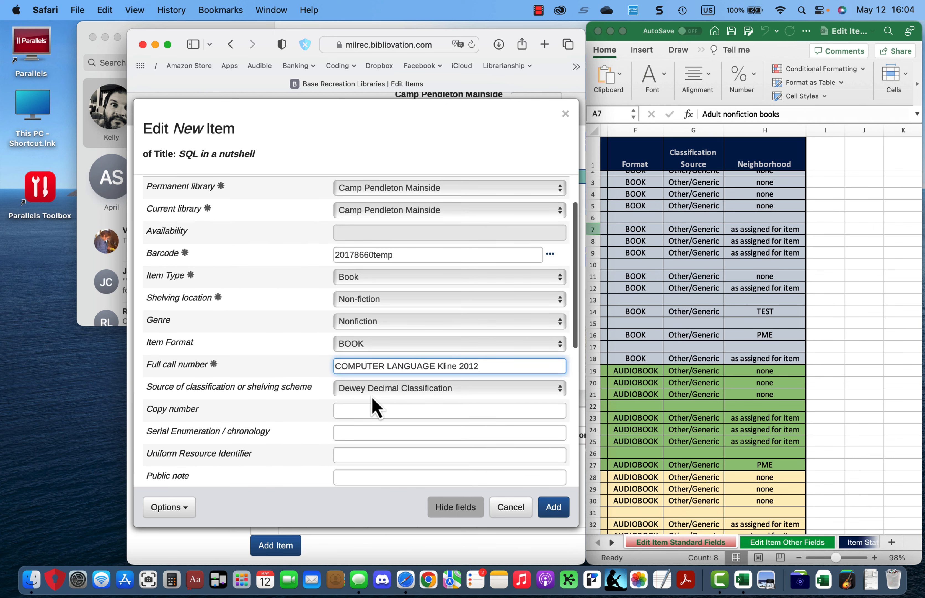
click(376, 387)
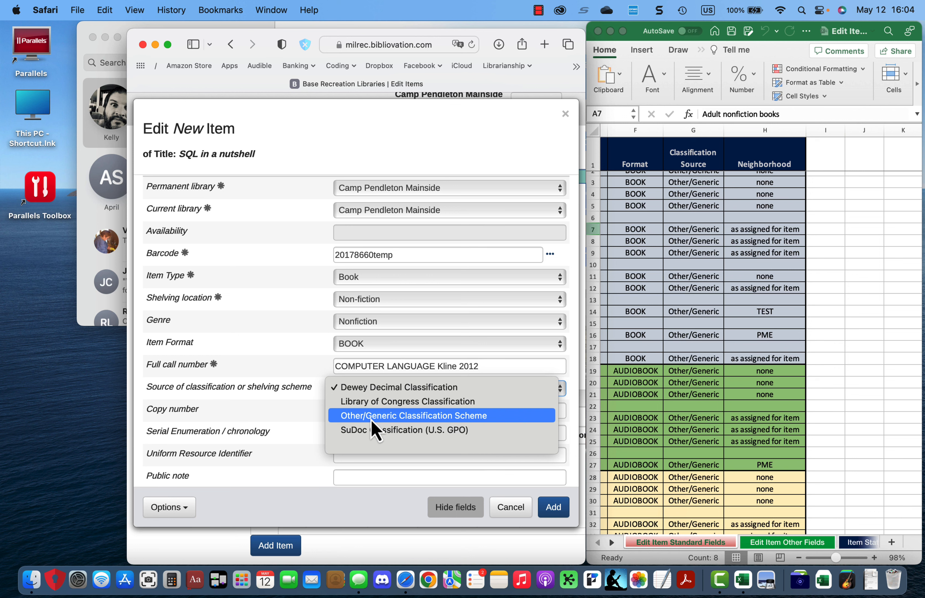
click(356, 416)
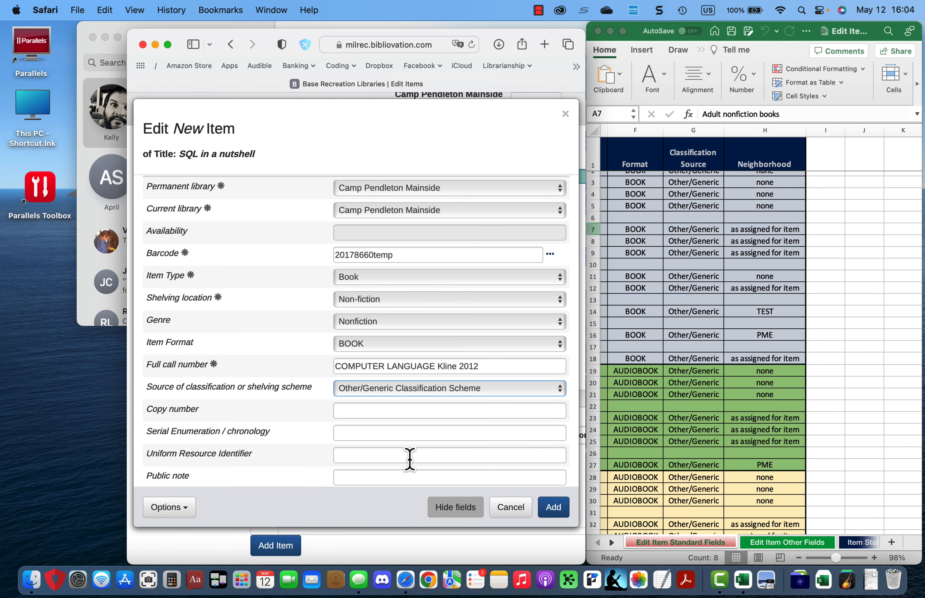
Enter 69.99 as the normal purchase price and set the Not for loan status to In Processing
scroll(410, 459, down, 5)
scroll(409, 459, down, 4)
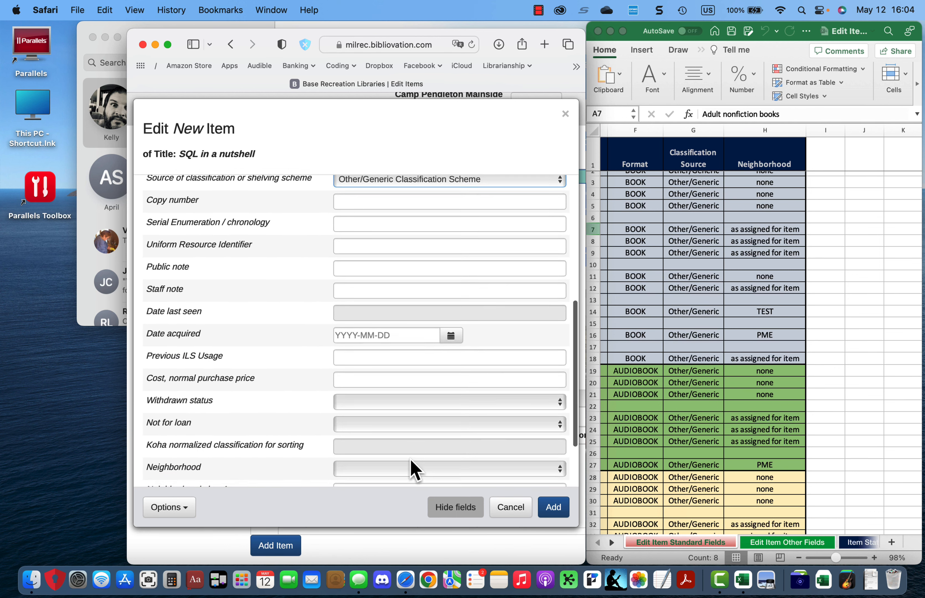
scroll(410, 462, down, 1)
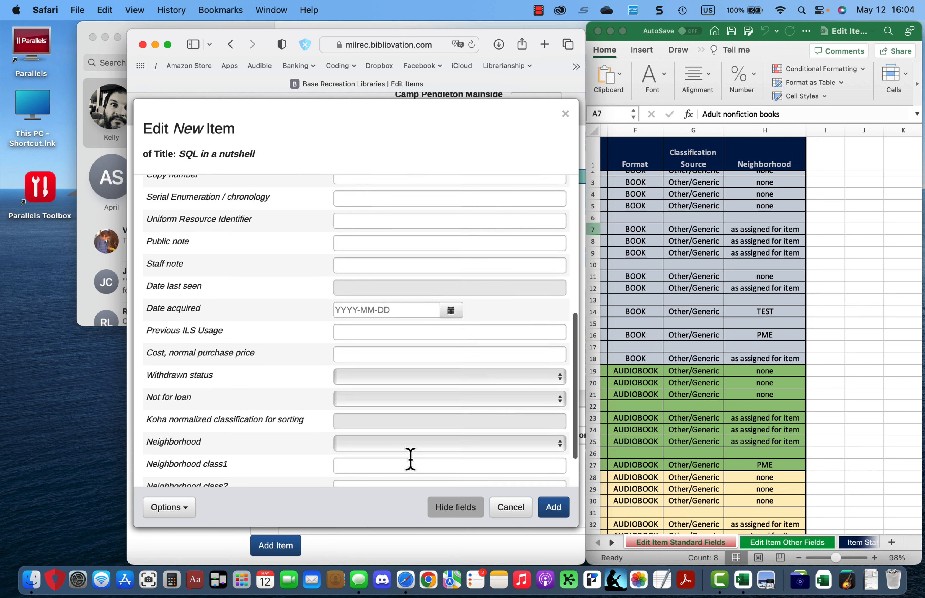
click(374, 358)
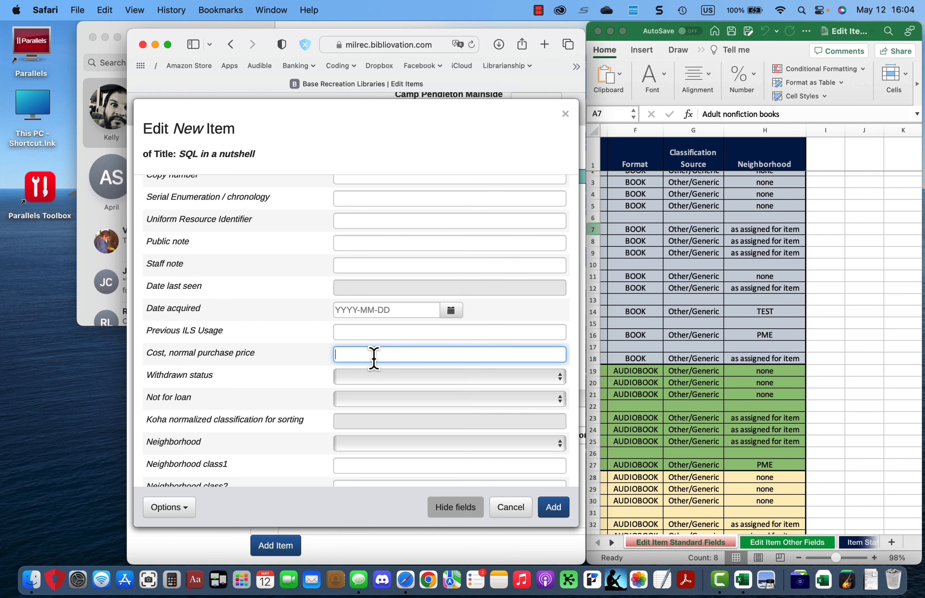
text(69.99)
click(350, 404)
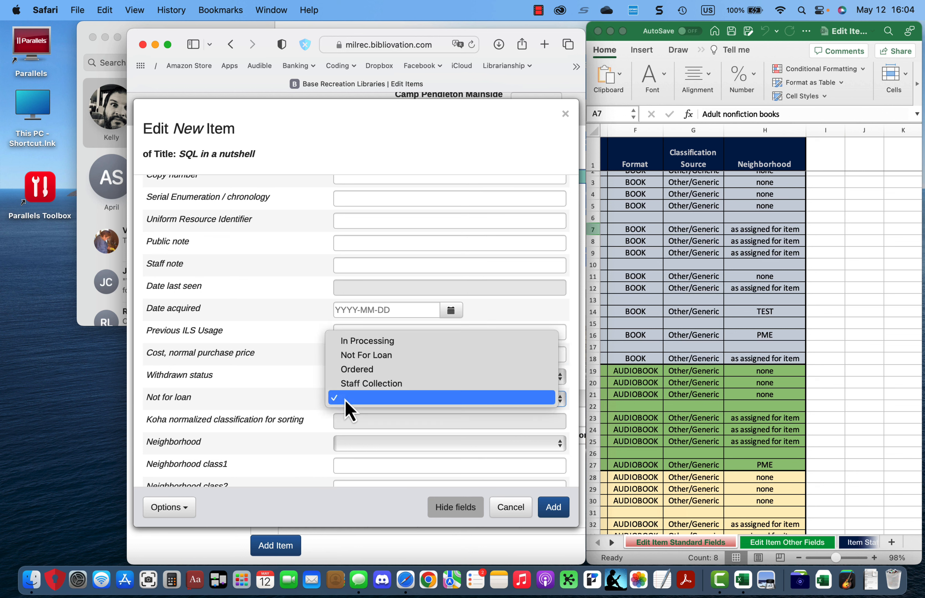
click(358, 341)
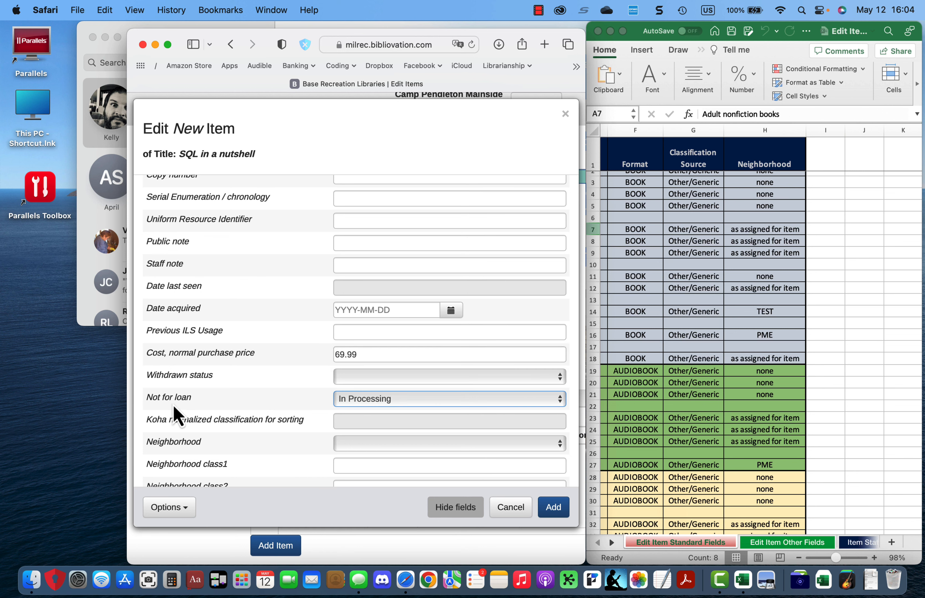
Set the item's neighborhood to COMPUTER and enter LANGUAGE as Neighborhood class1
scroll(393, 412, down, 3)
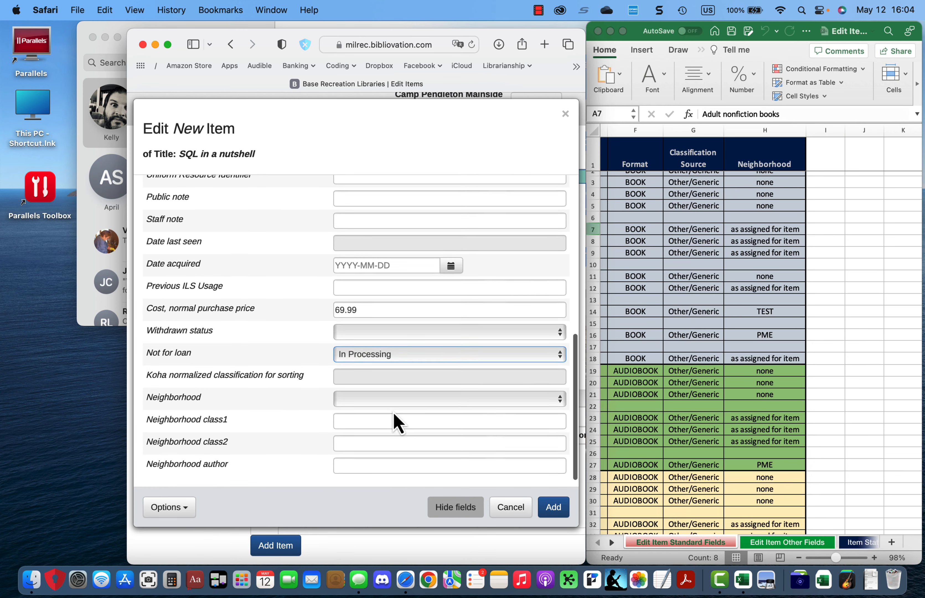
click(383, 395)
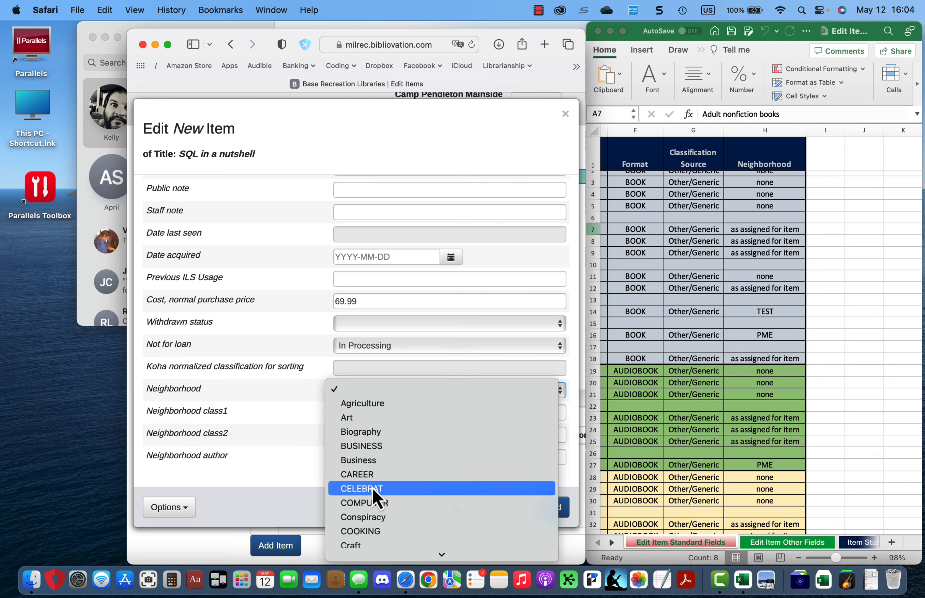
click(374, 506)
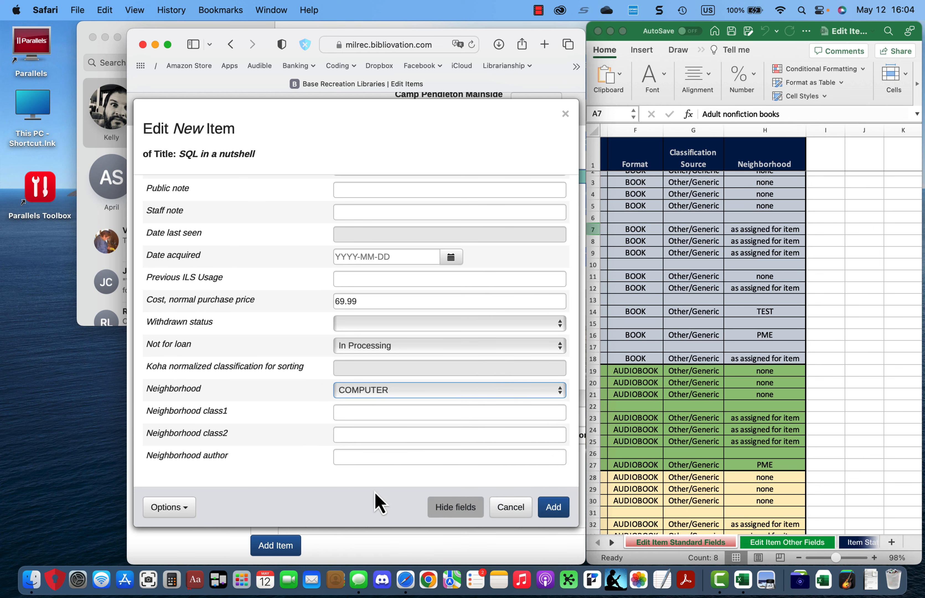
click(380, 413)
text(LANGUAGE)
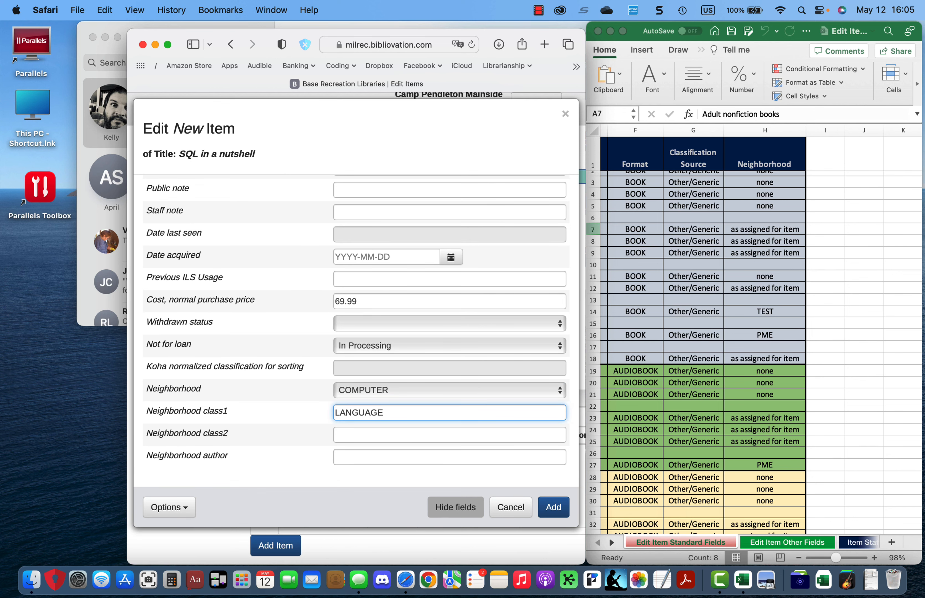
Enter the author's surname as the Neighborhood author and check it against the full call number
scroll(365, 472, down, 1)
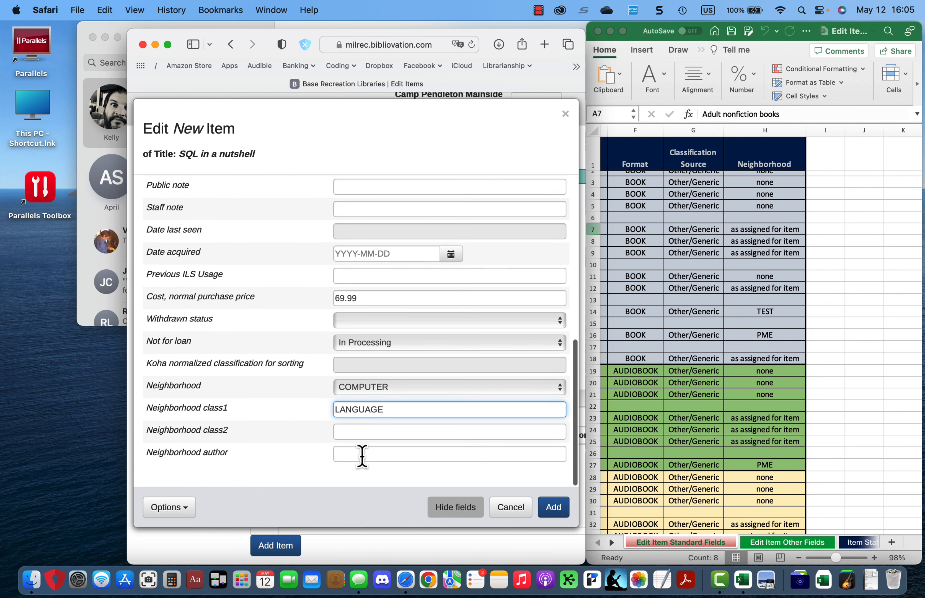
click(362, 453)
text(Kline)
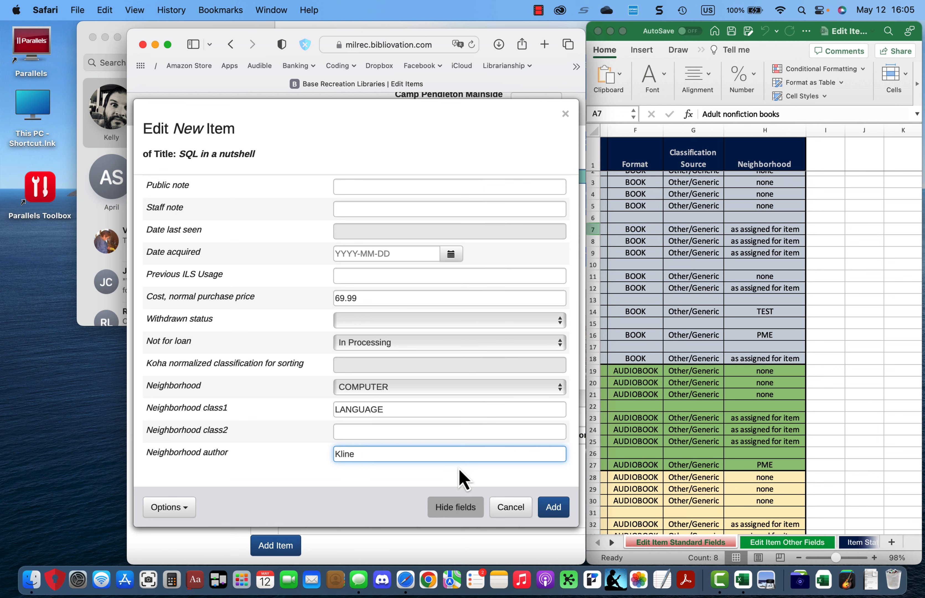
scroll(461, 479, up, 10)
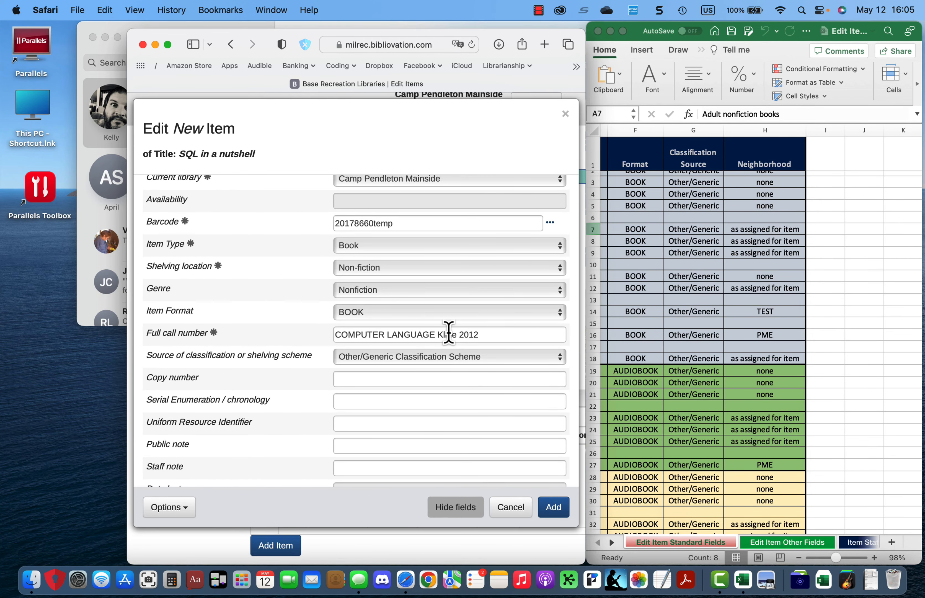
Examine the added In Processing item's row across all columns through the neighborhood fields
scroll(449, 332, down, 10)
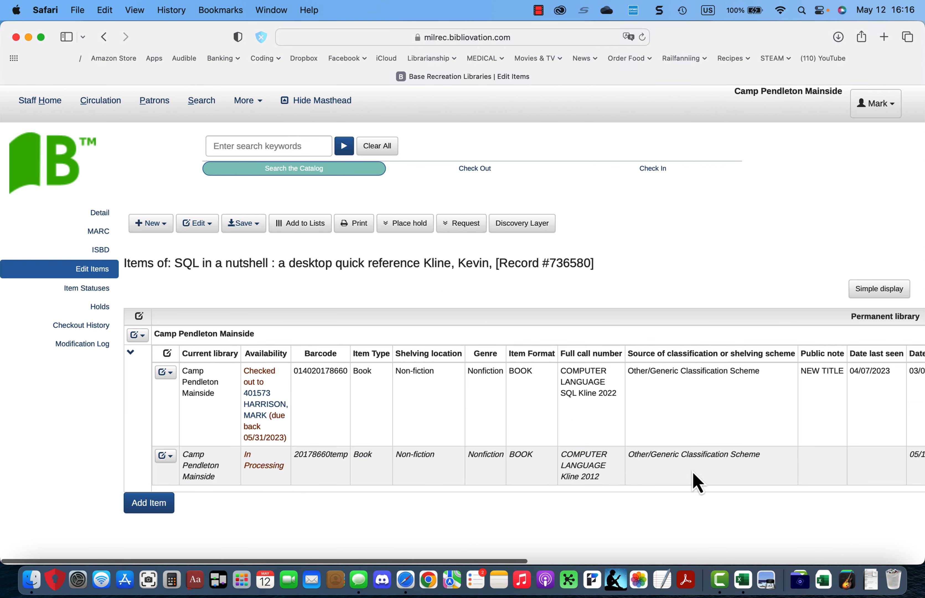
scroll(693, 476, right, 2)
scroll(692, 472, right, 1)
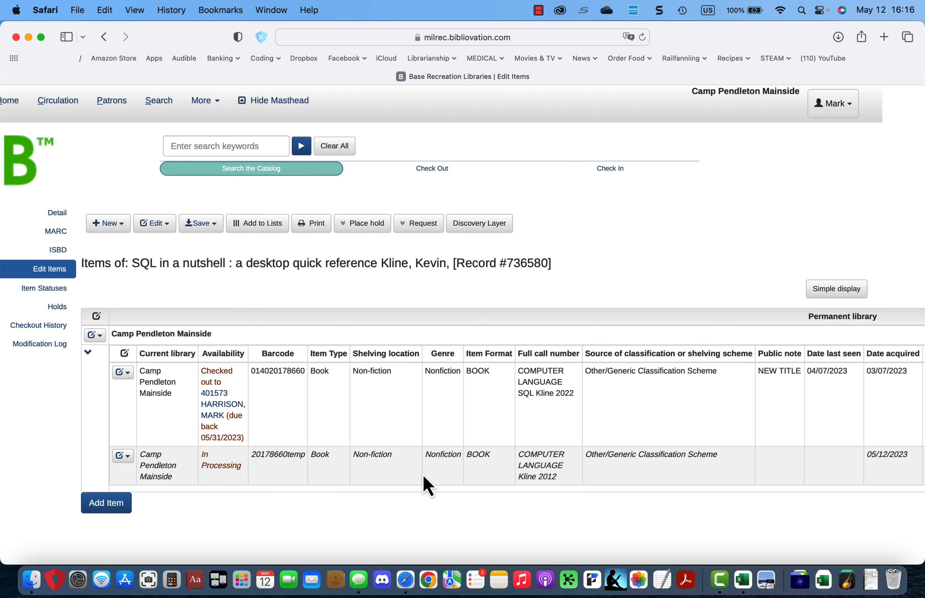
scroll(423, 476, right, 1)
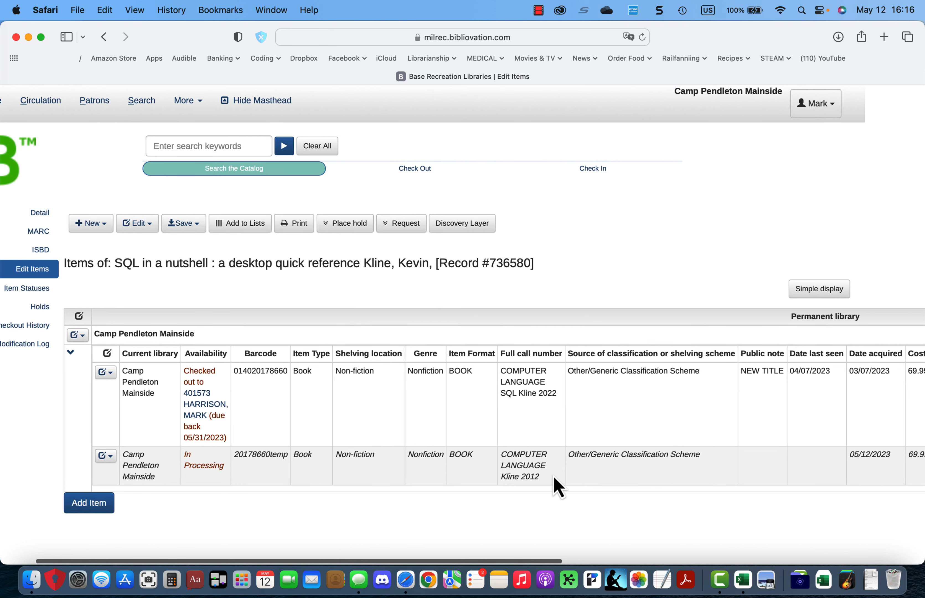
scroll(557, 486, right, 20)
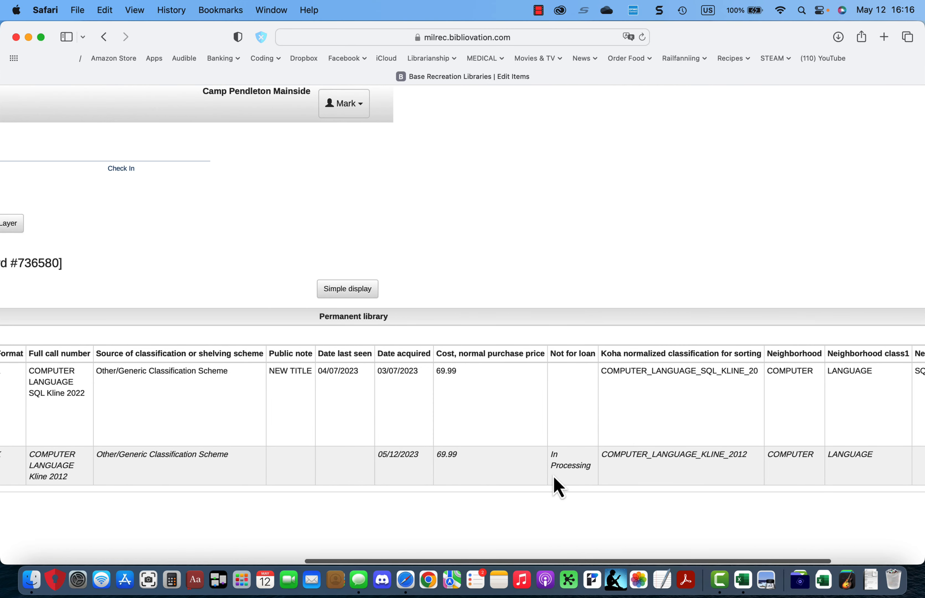
scroll(557, 486, right, 7)
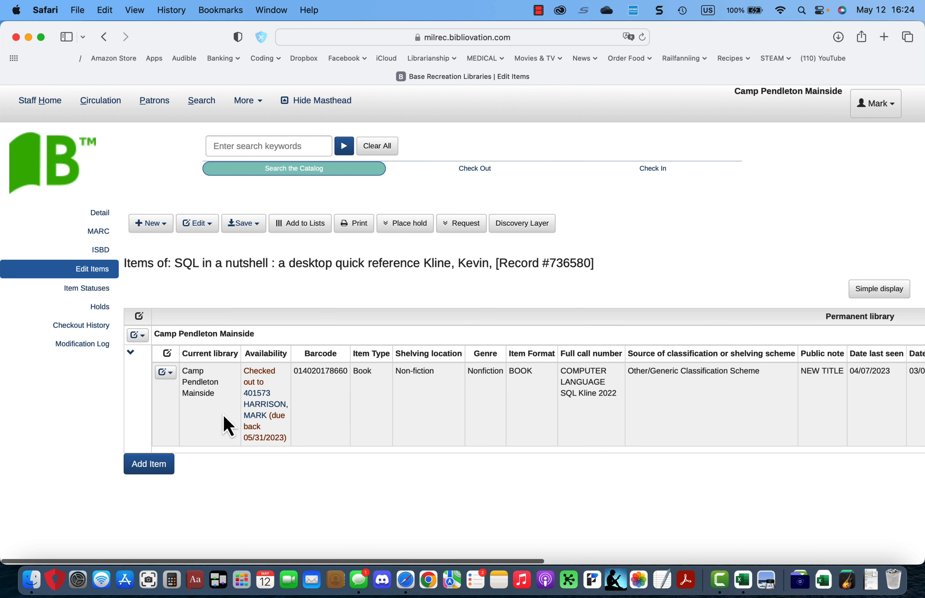
Examine the checked-out 2022 item's details, from its current library through its neighborhood classes
scroll(227, 425, right, 3)
scroll(227, 426, right, 3)
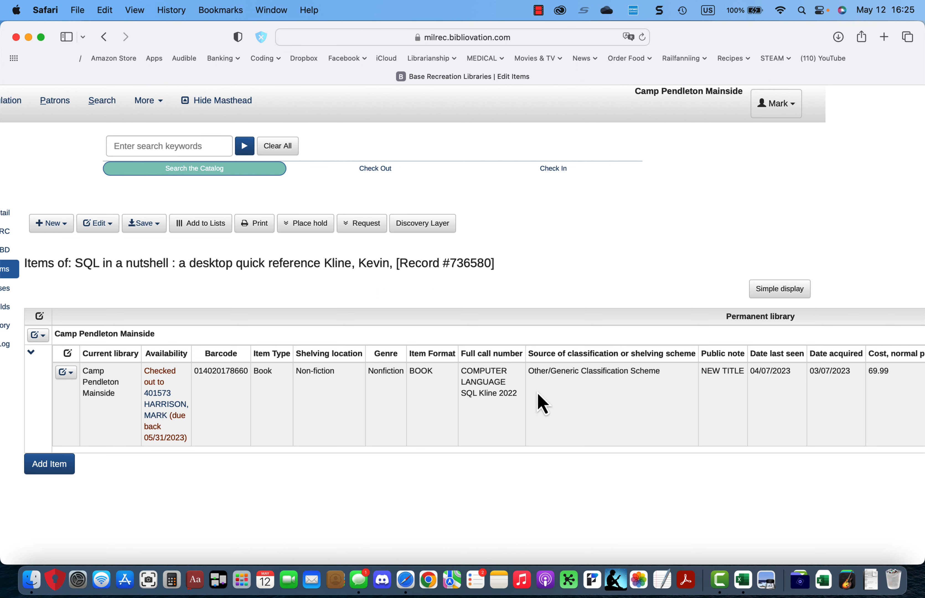
scroll(615, 392, right, 5)
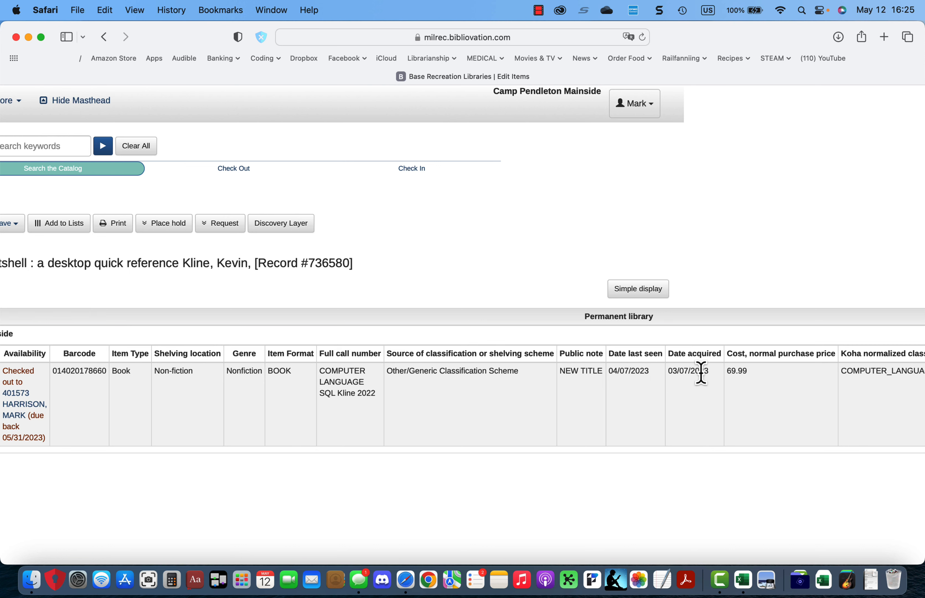
scroll(761, 397, right, 5)
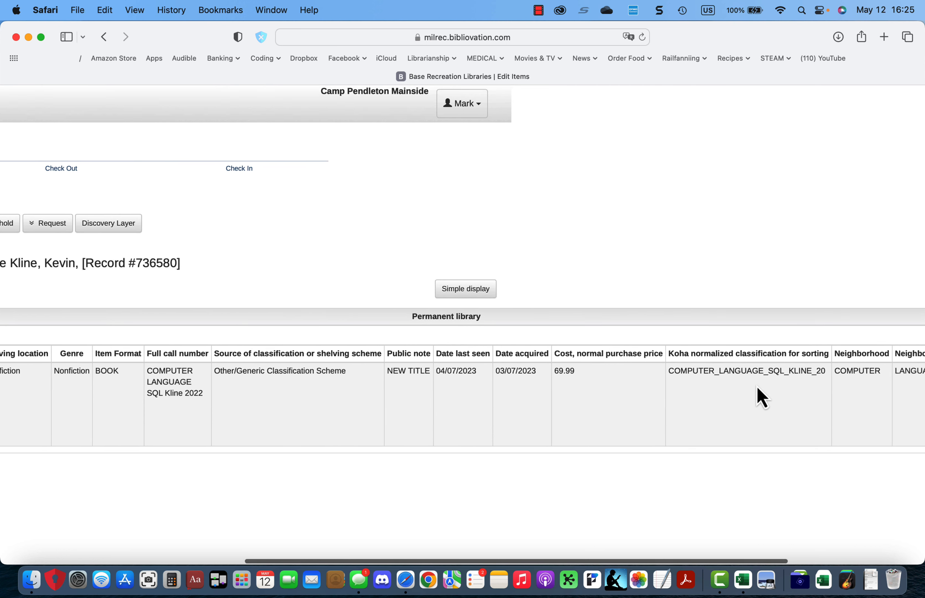
scroll(761, 396, right, 4)
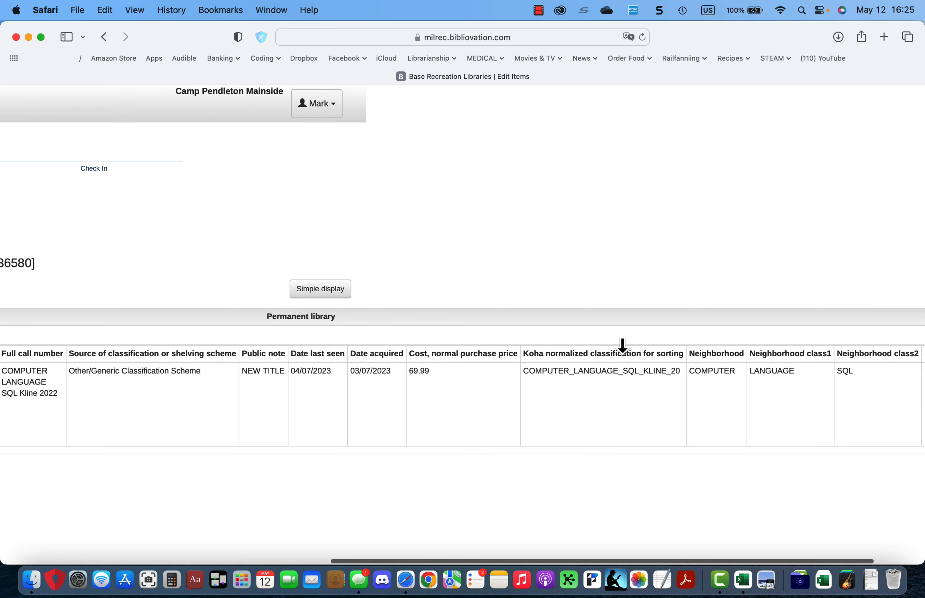
scroll(622, 345, right, 3)
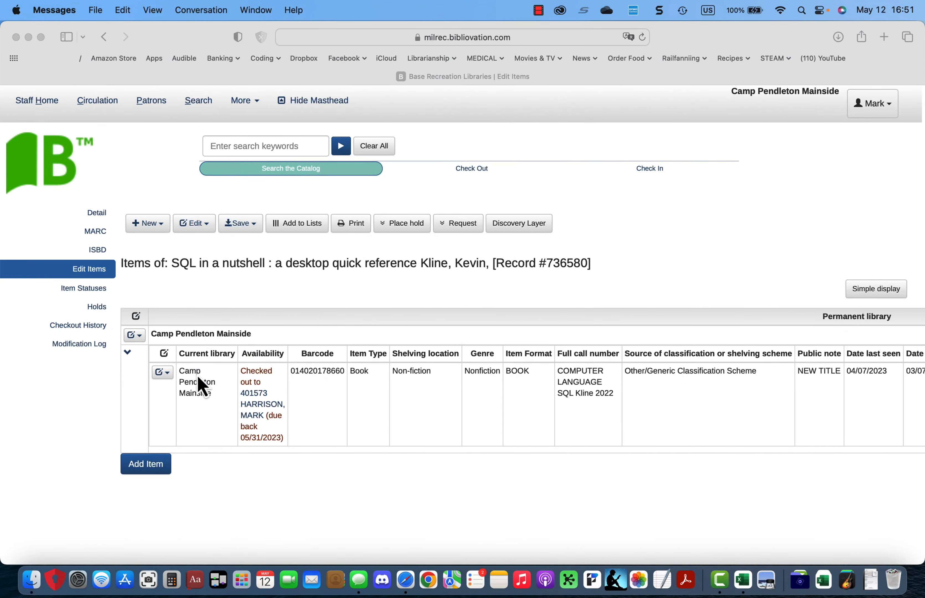
Clone the checked-out 2022 item as the basis for a new item and look over its copied fields
click(168, 374)
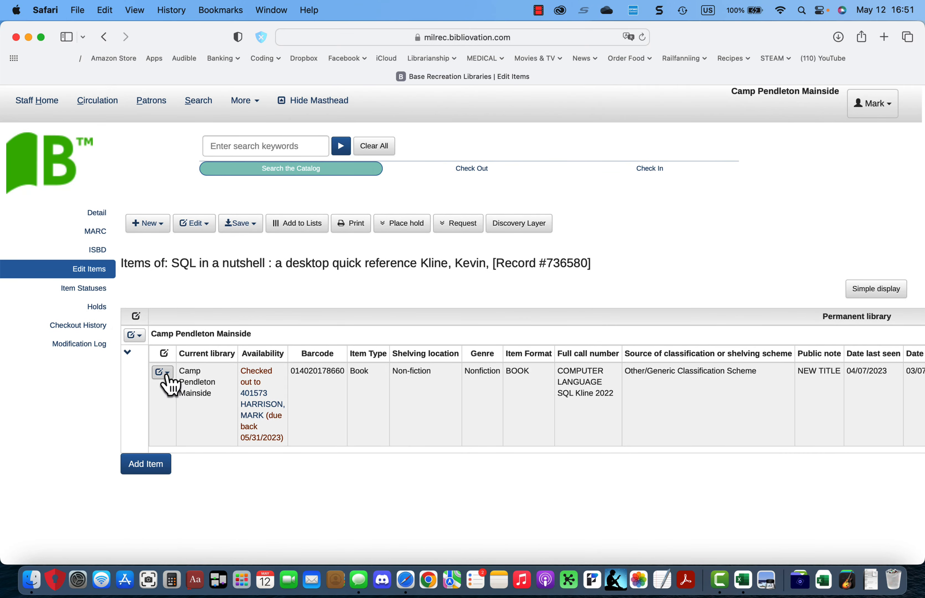
click(163, 372)
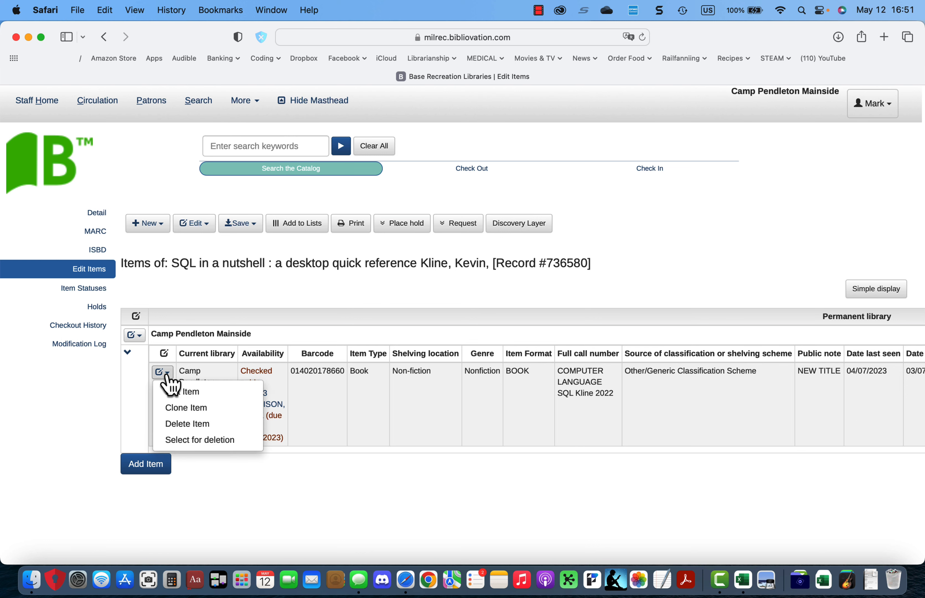
click(171, 408)
scroll(599, 449, down, 3)
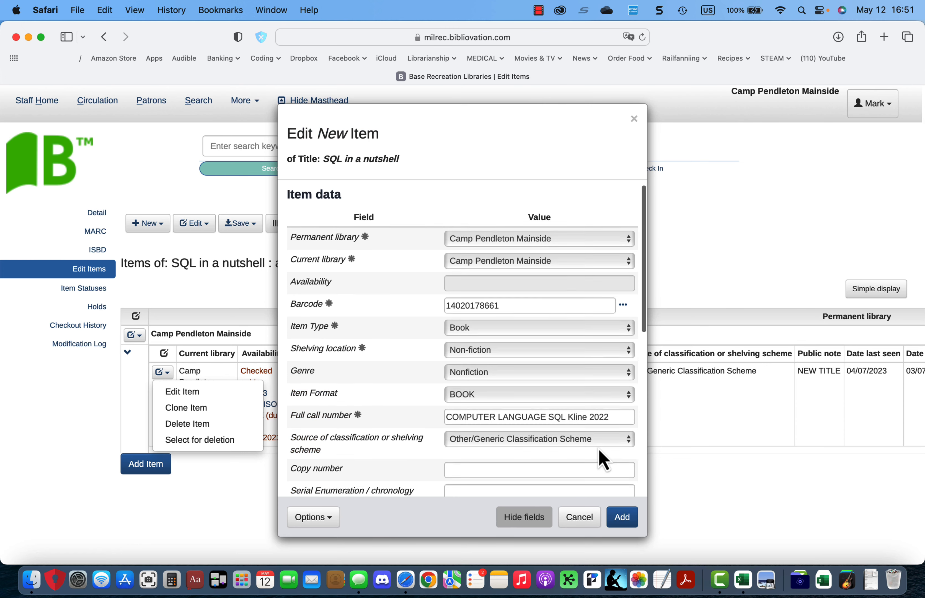
scroll(598, 449, up, 3)
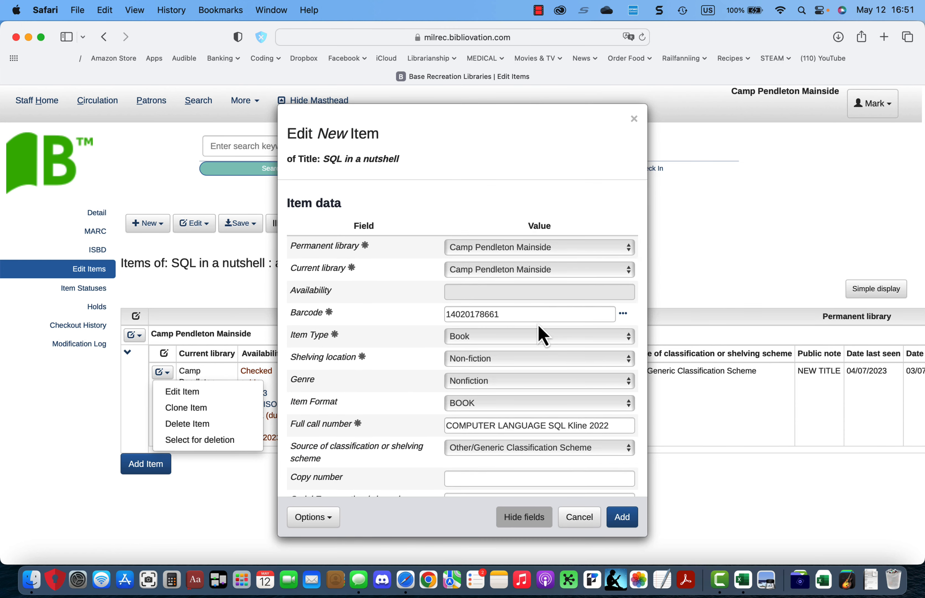
scroll(538, 325, down, 2)
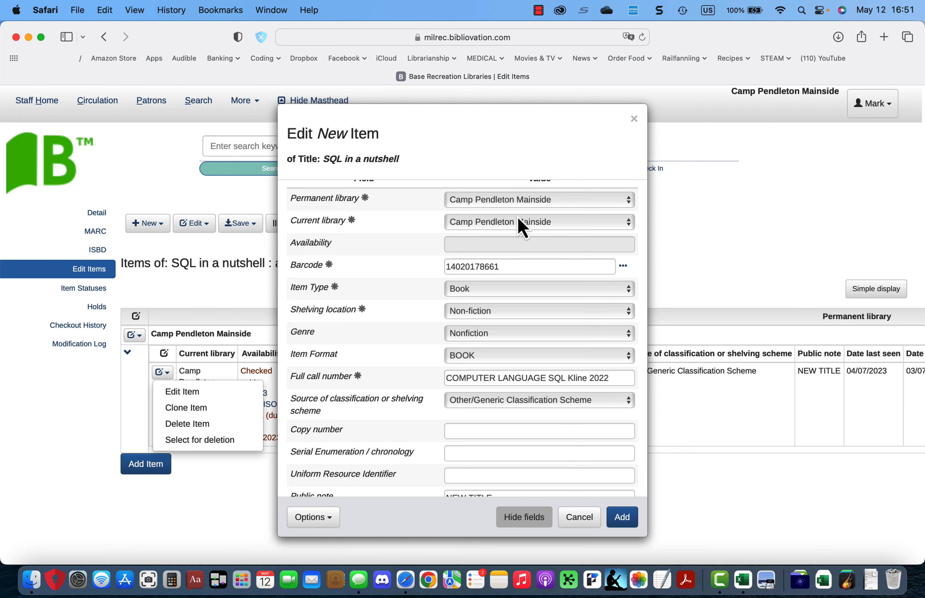
Add a leading 0 to the cloned item's barcode and check its last digit
click(447, 270)
text(0)
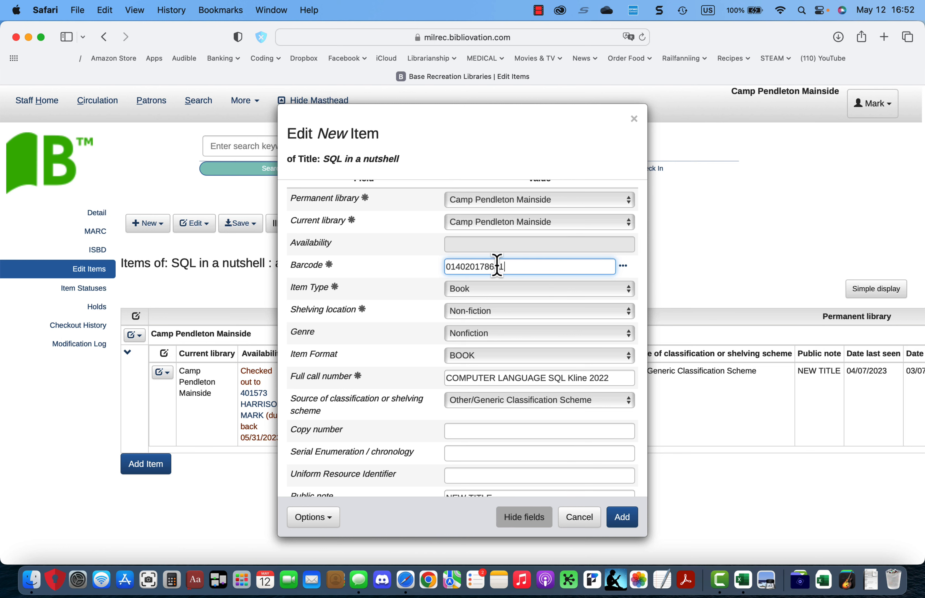
drag(498, 265, 509, 268)
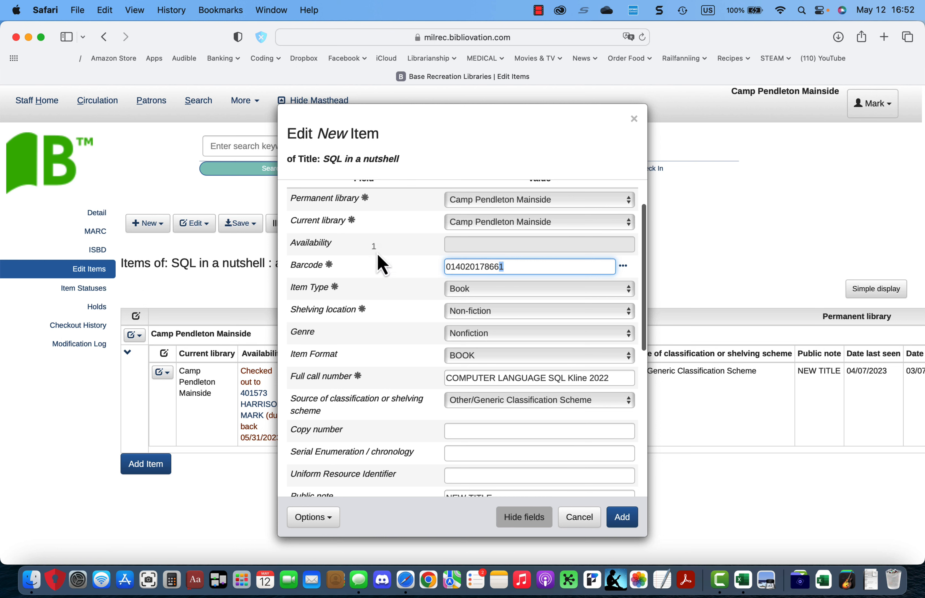
click(512, 264)
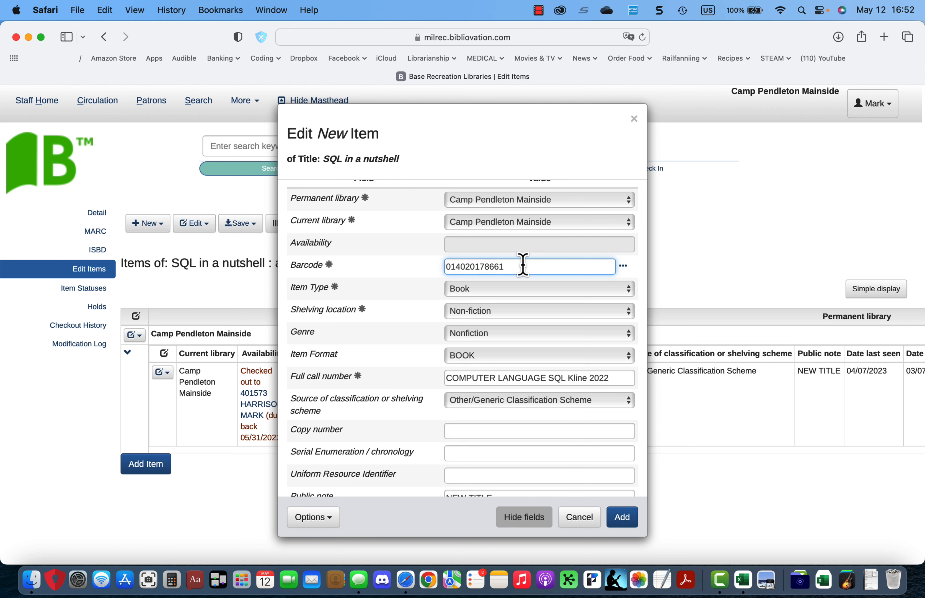
Replace the cloned item's barcode with the temporary value 0140temp;dk;ajdfd;afa
drag(529, 264, 293, 217)
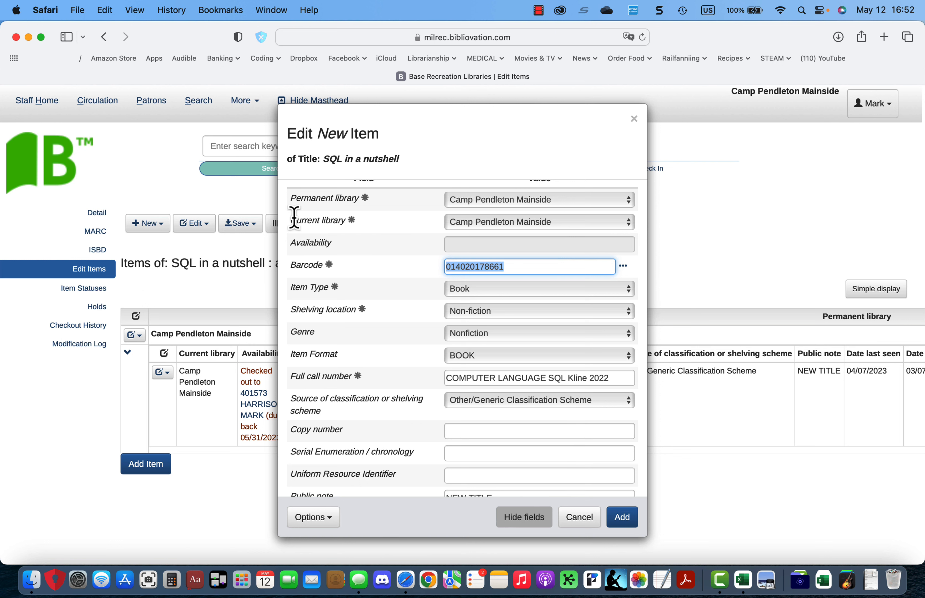
text(0140temp)
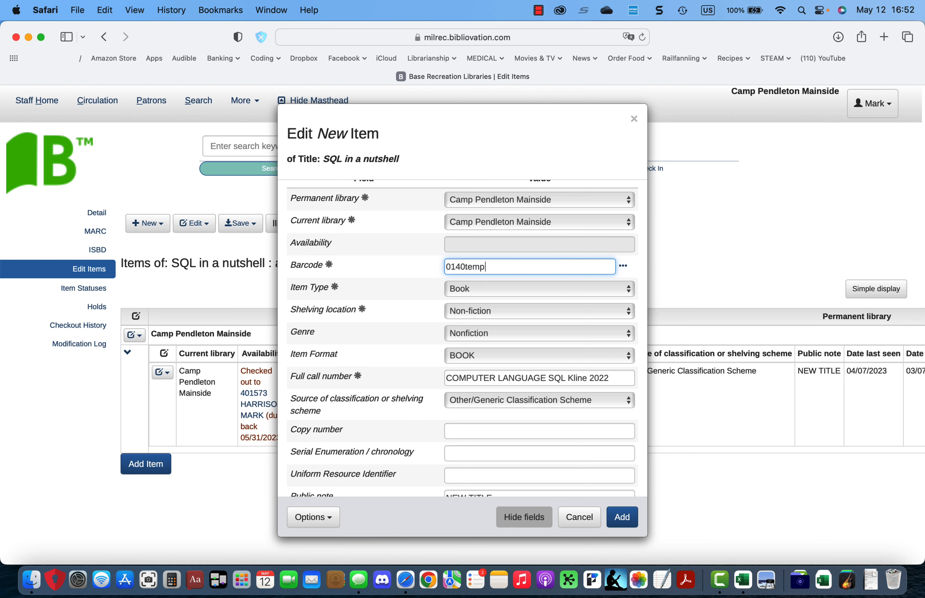
text(;d)
click(295, 217)
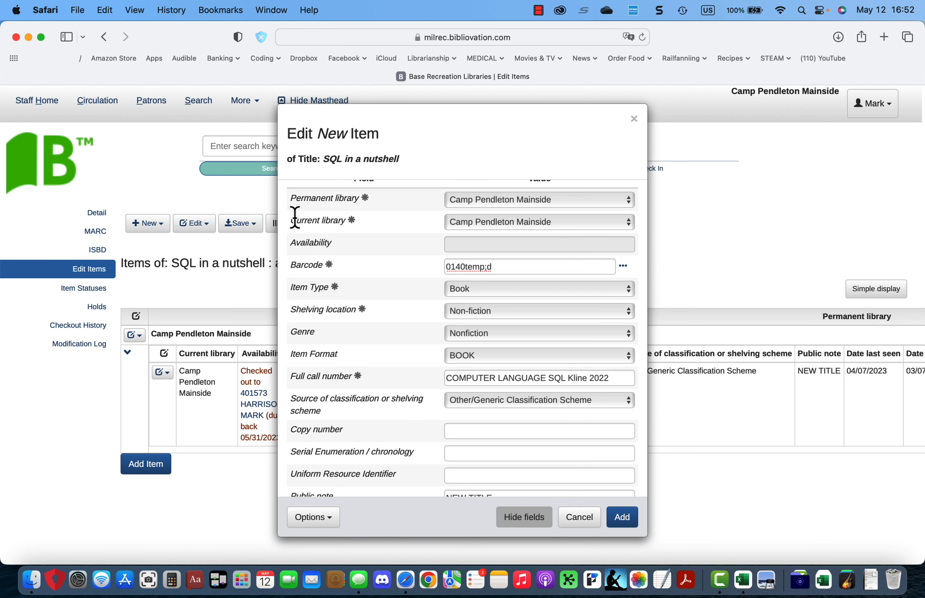
click(505, 263)
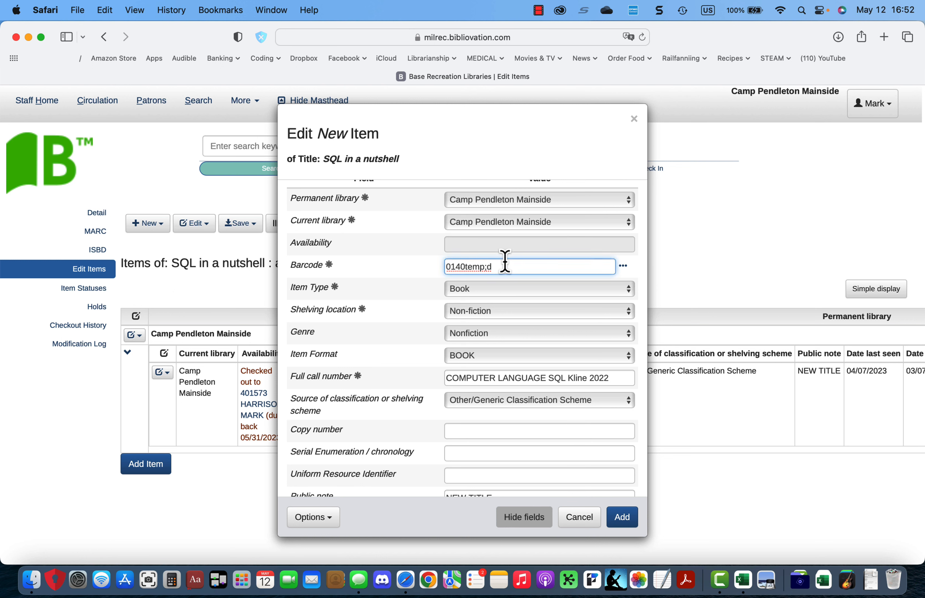
text(k;ajdfd;afa)
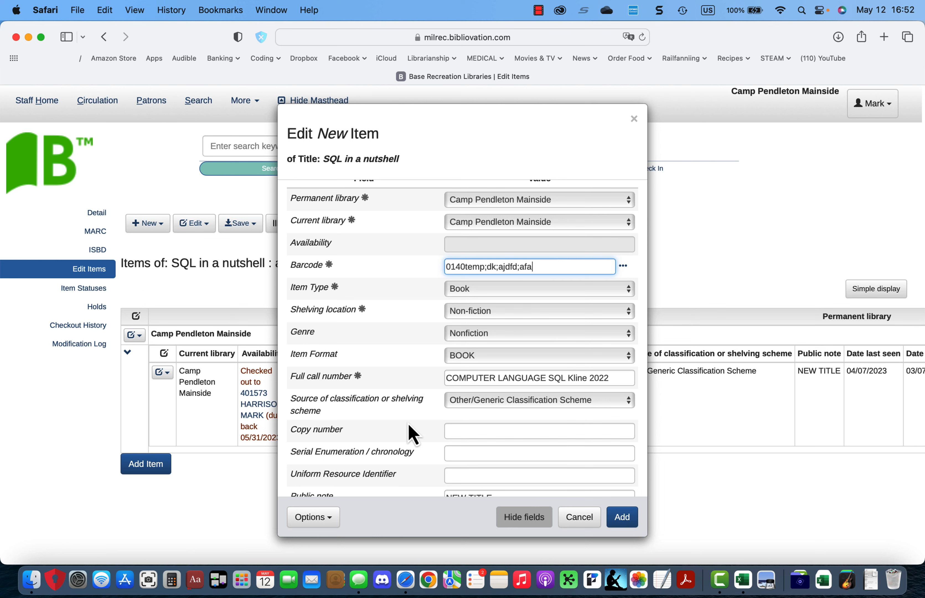
Examine the cloned item's copied fields from the barcode through the Neighborhood author, including the public note and price
scroll(470, 395, down, 3)
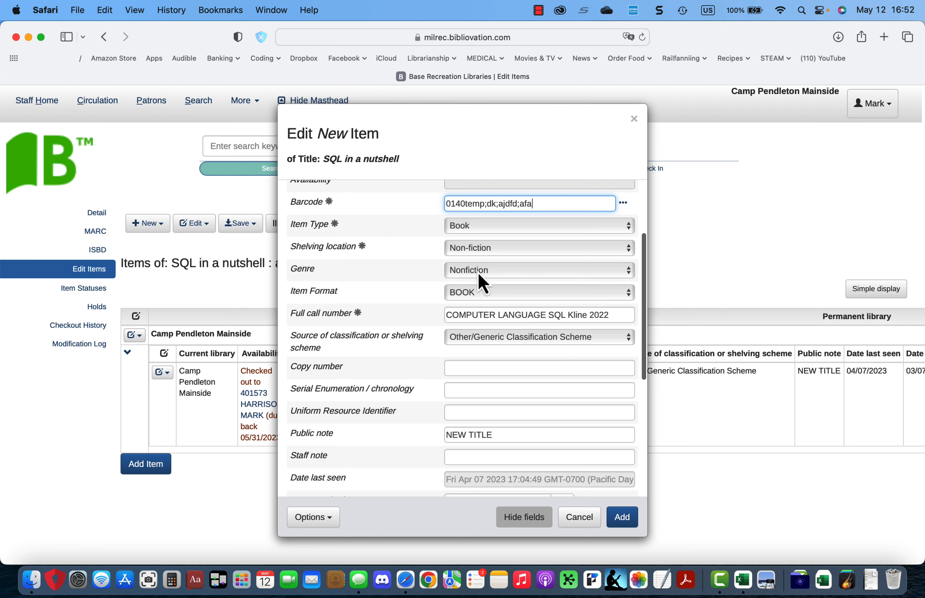
scroll(470, 293, down, 3)
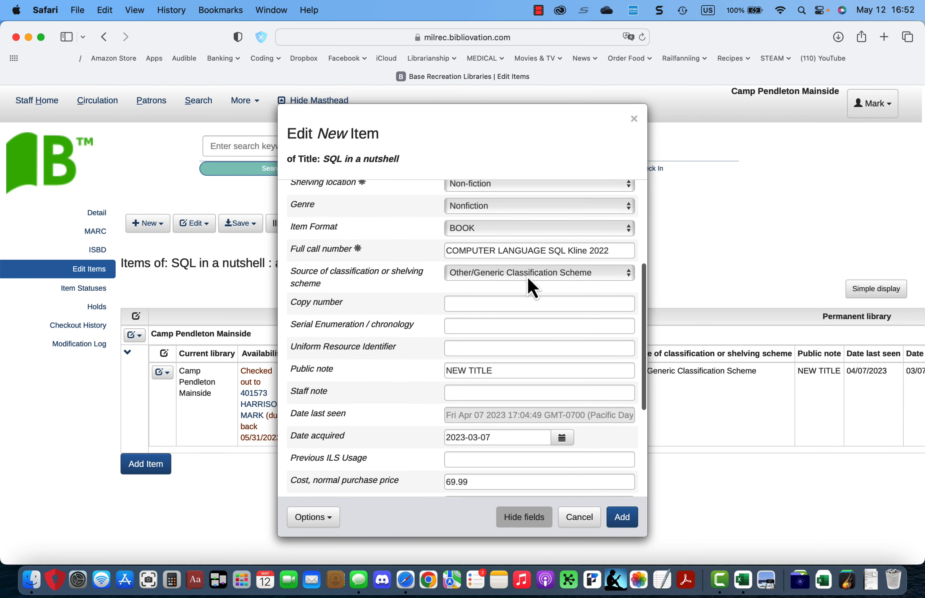
scroll(522, 294, down, 3)
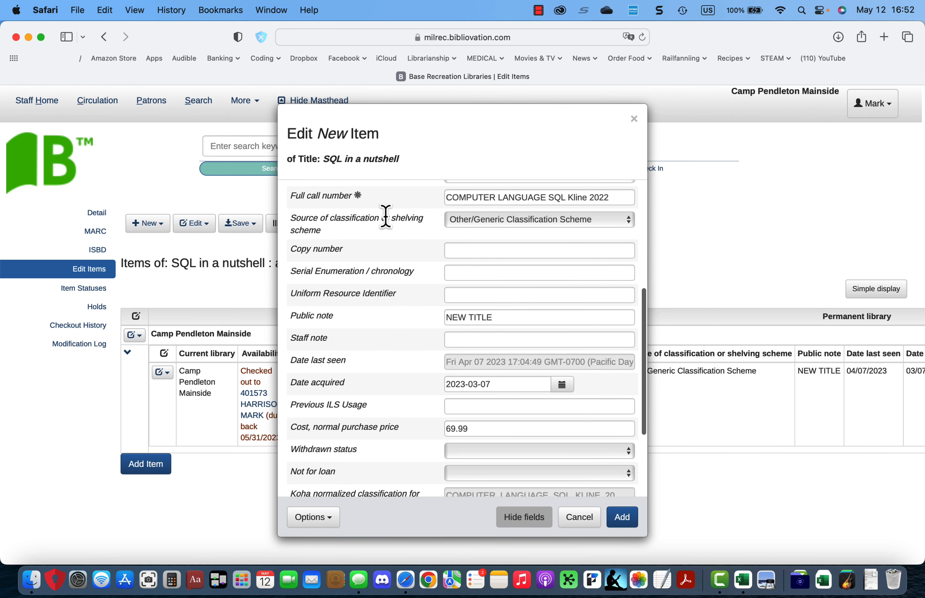
scroll(513, 351, down, 1)
scroll(512, 360, down, 2)
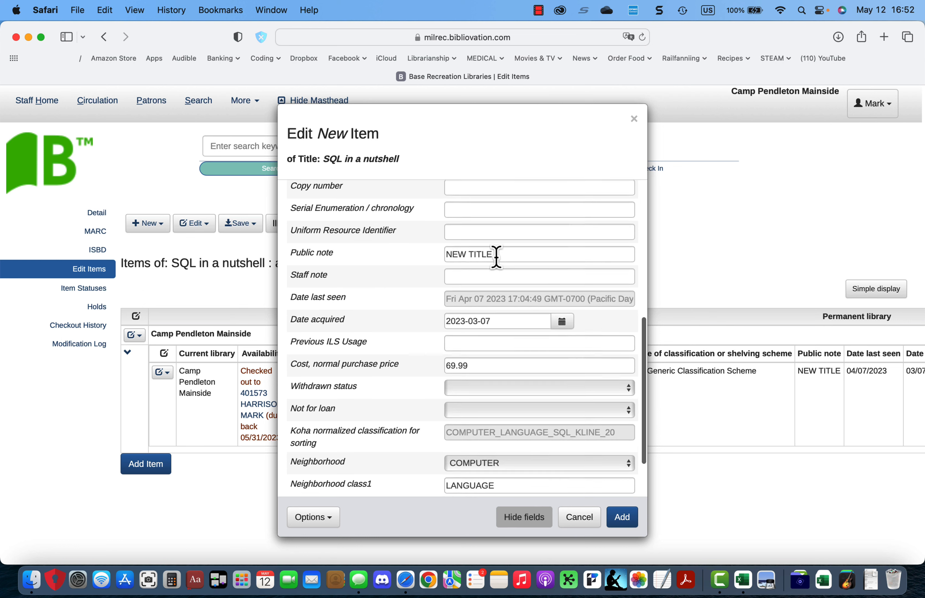
scroll(496, 257, down, 1)
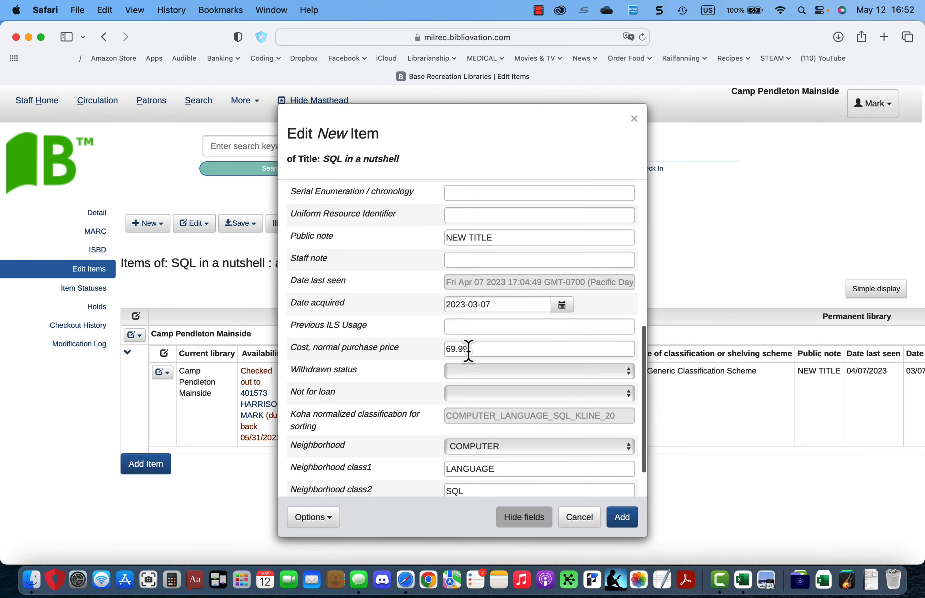
scroll(468, 344, down, 1)
scroll(469, 344, down, 2)
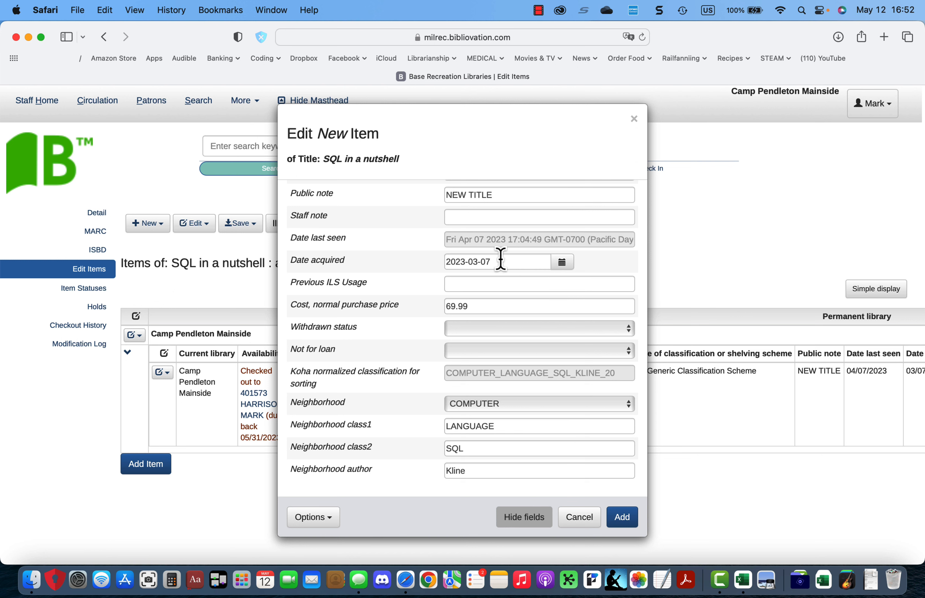
View the calendar for the cloned item's Date acquired field and close it without picking a date
click(563, 264)
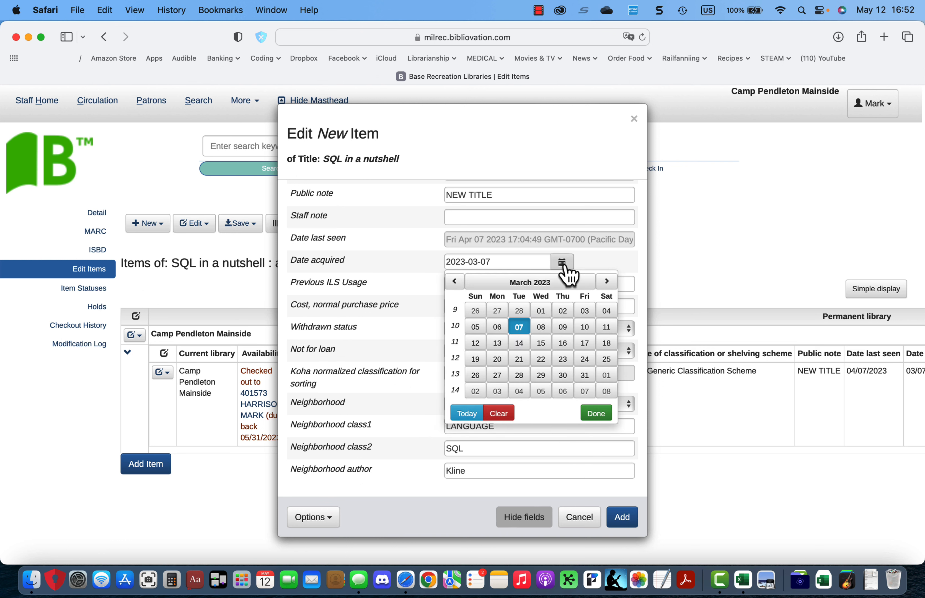
click(610, 263)
scroll(573, 311, down, 1)
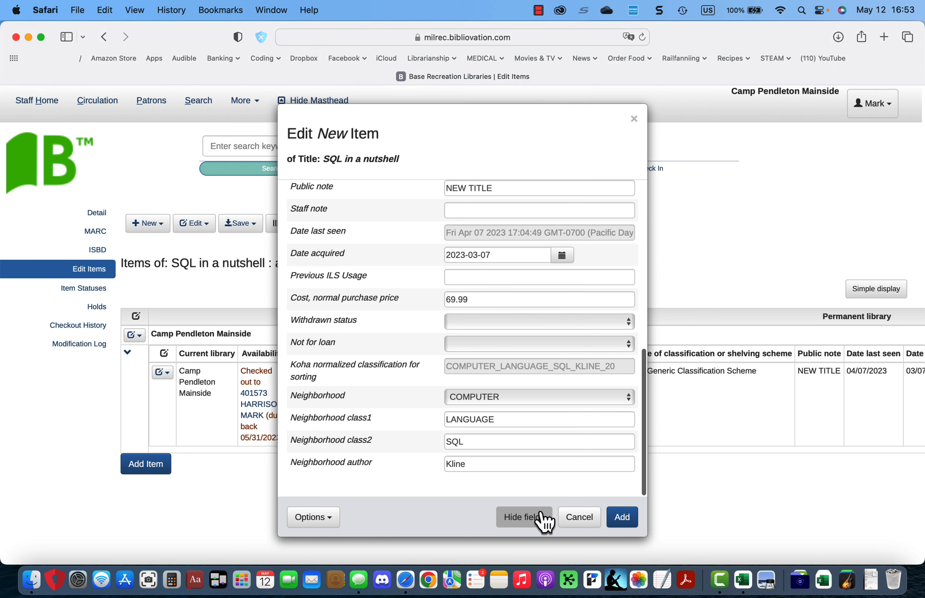
Recheck the cloned item's main fields and add it to the SQL in a nutshell record
scroll(559, 270, up, 10)
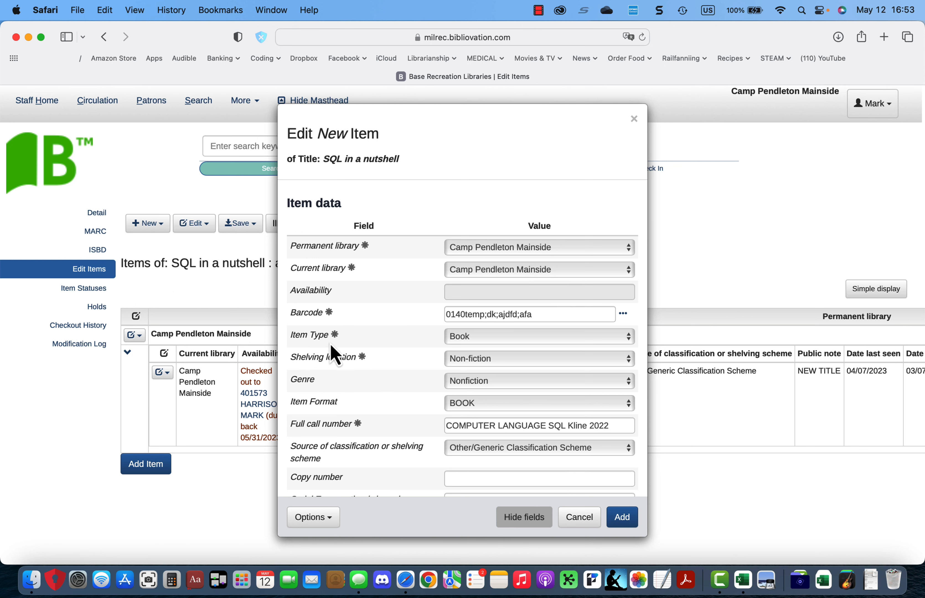
click(623, 519)
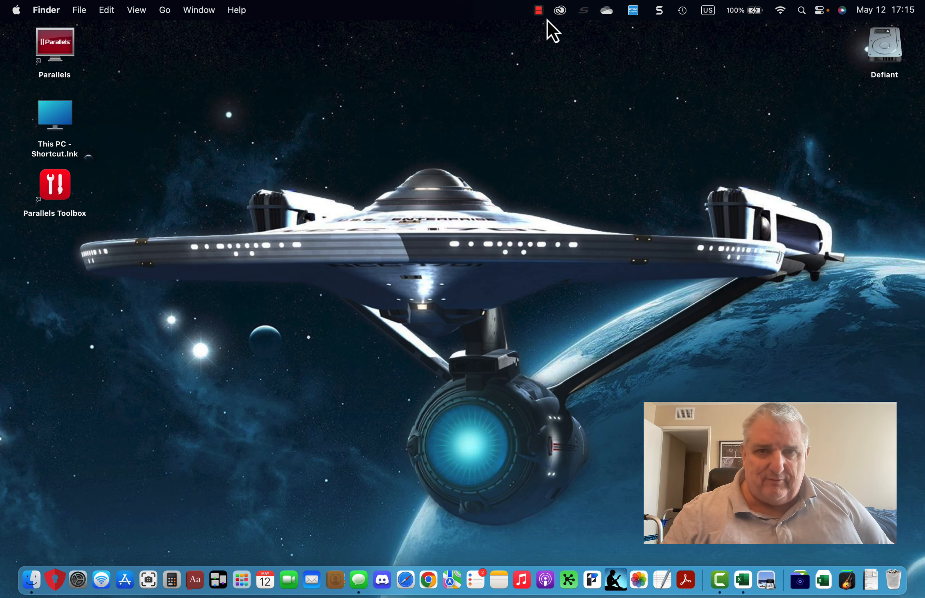
click(539, 11)
click(543, 32)
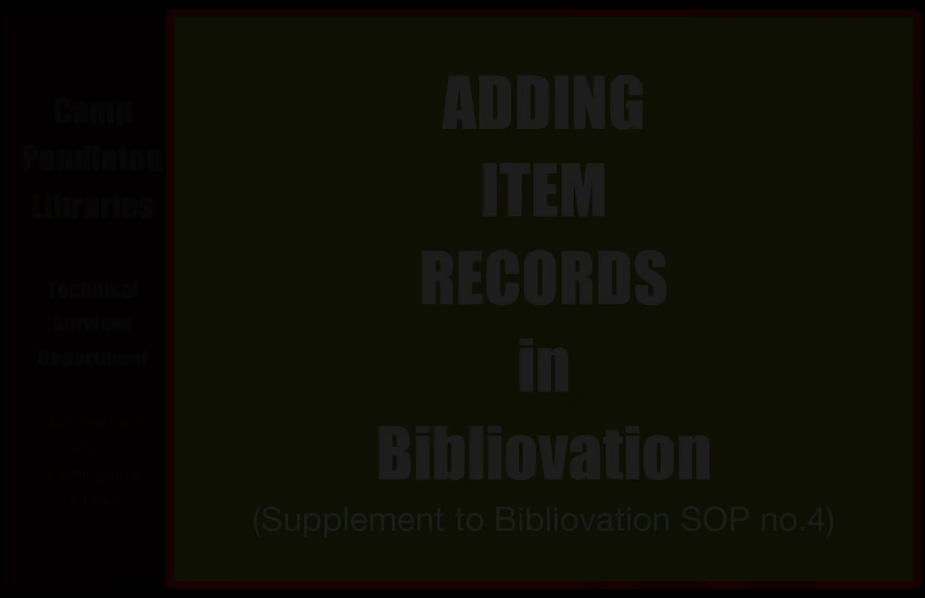